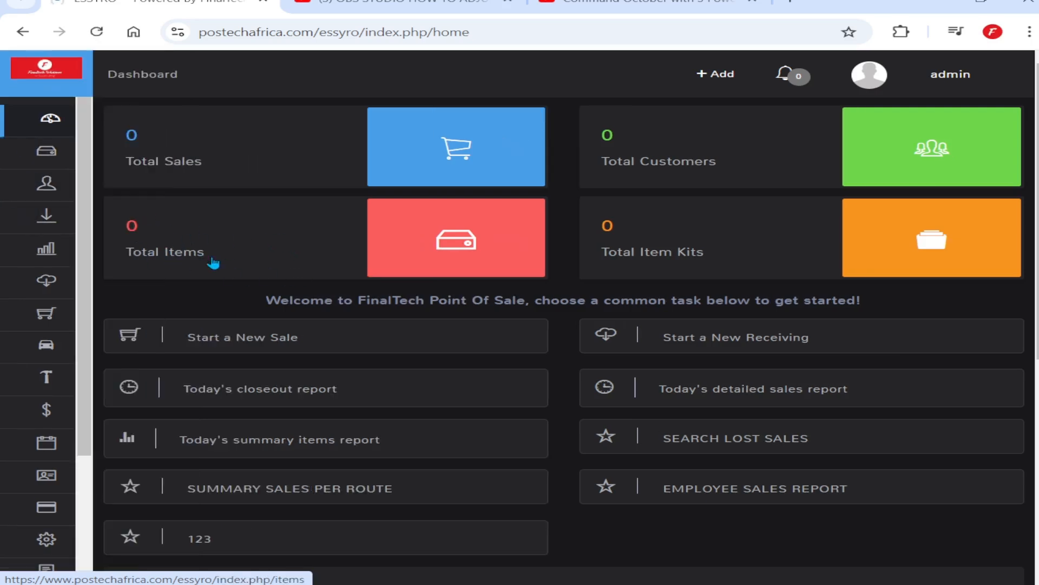
Go to the inventory items list, start a new item and open its full edit form.
mouse_move(48, 154)
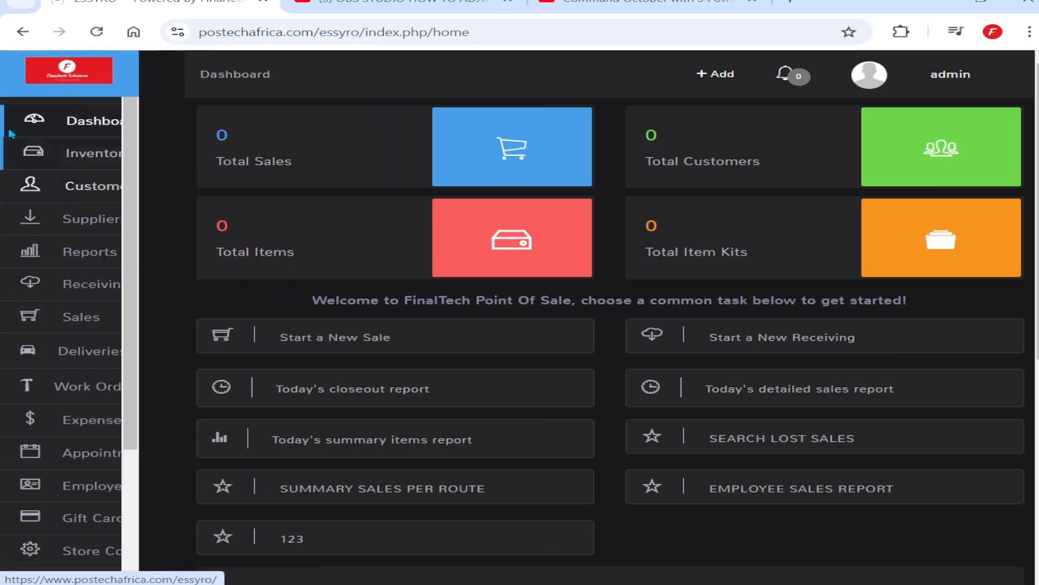
click(108, 157)
click(106, 184)
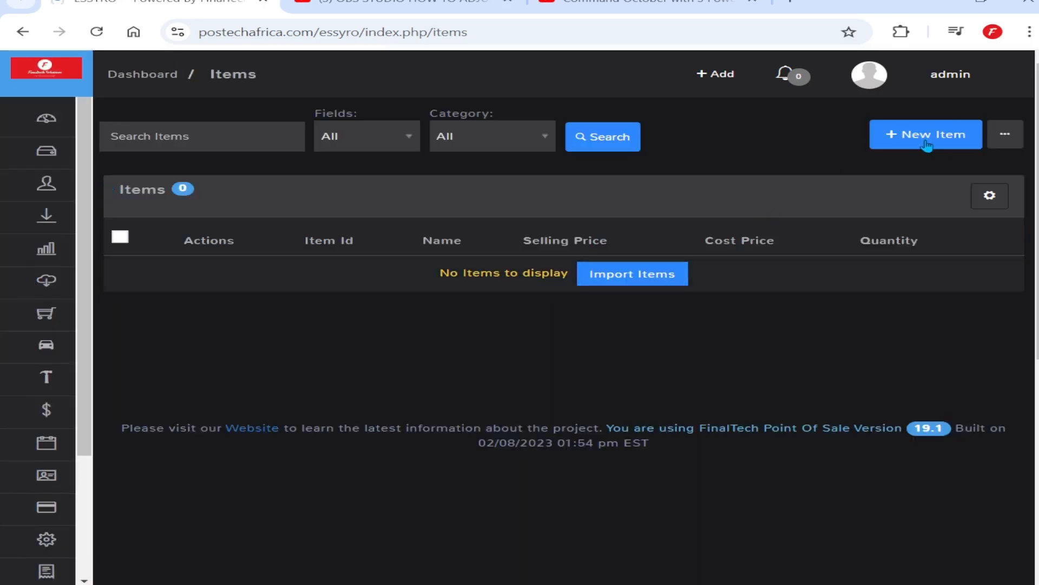
click(927, 142)
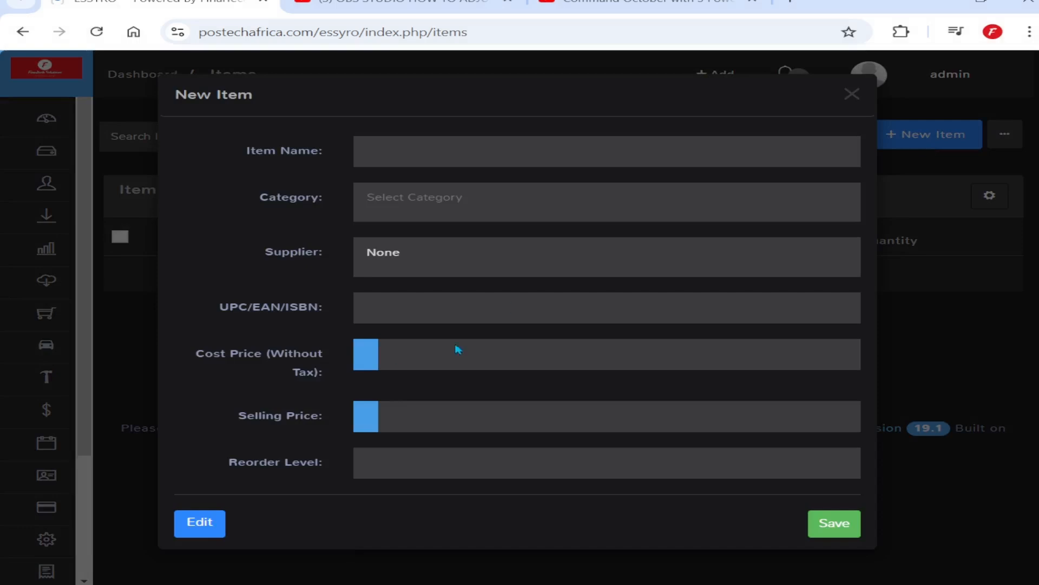
click(202, 523)
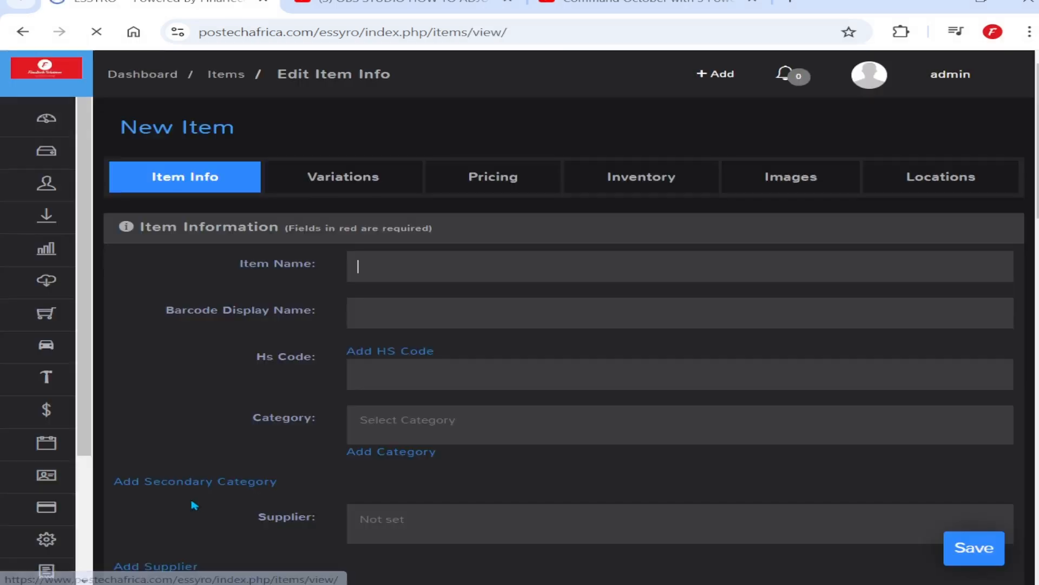
Name the new item "Phillip Bulbs 40w" and assign it to the Bulbs category.
click(402, 266)
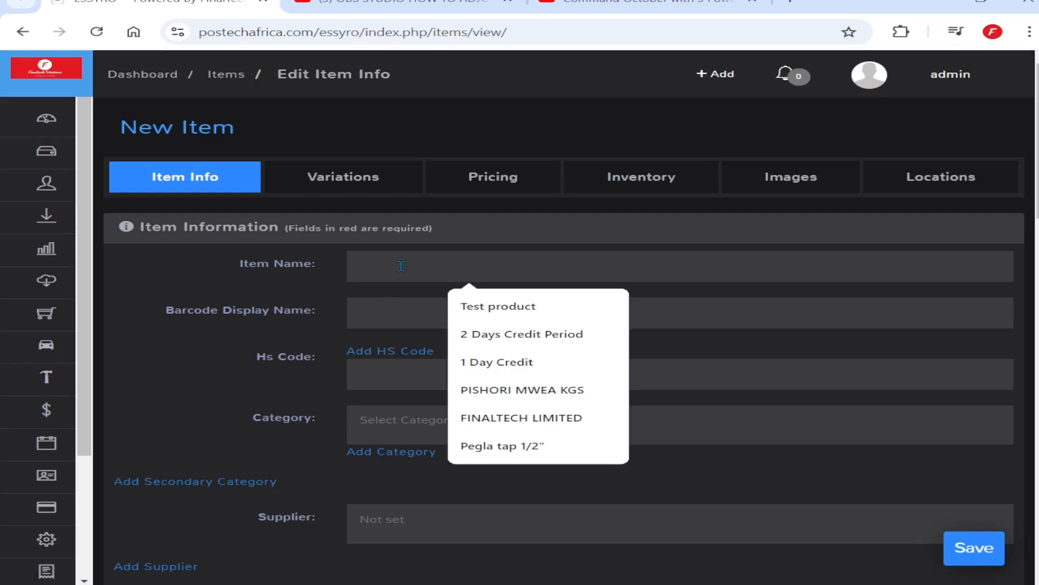
text(Phillip Bulbs 40w)
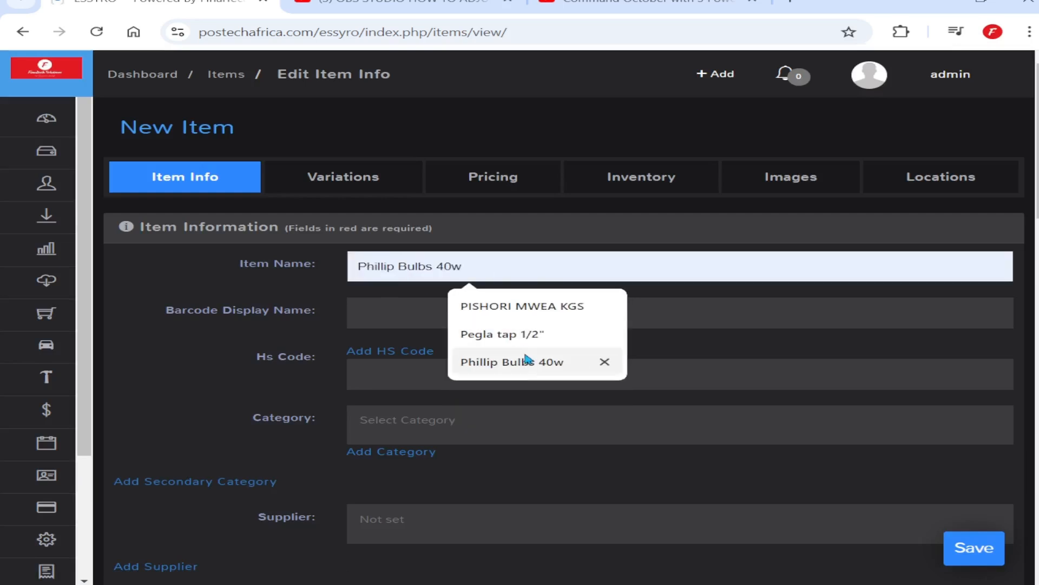
click(522, 362)
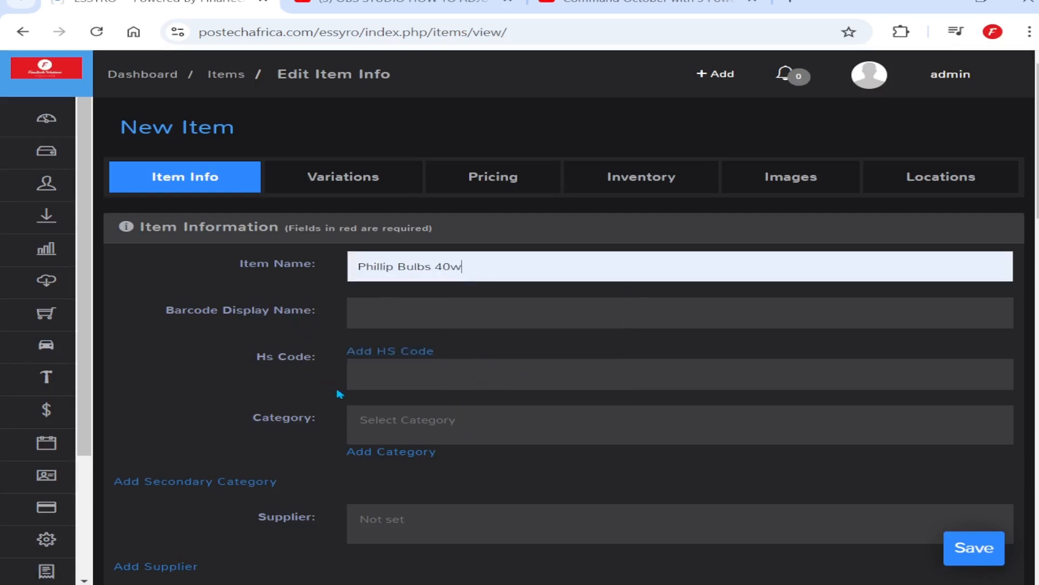
click(406, 431)
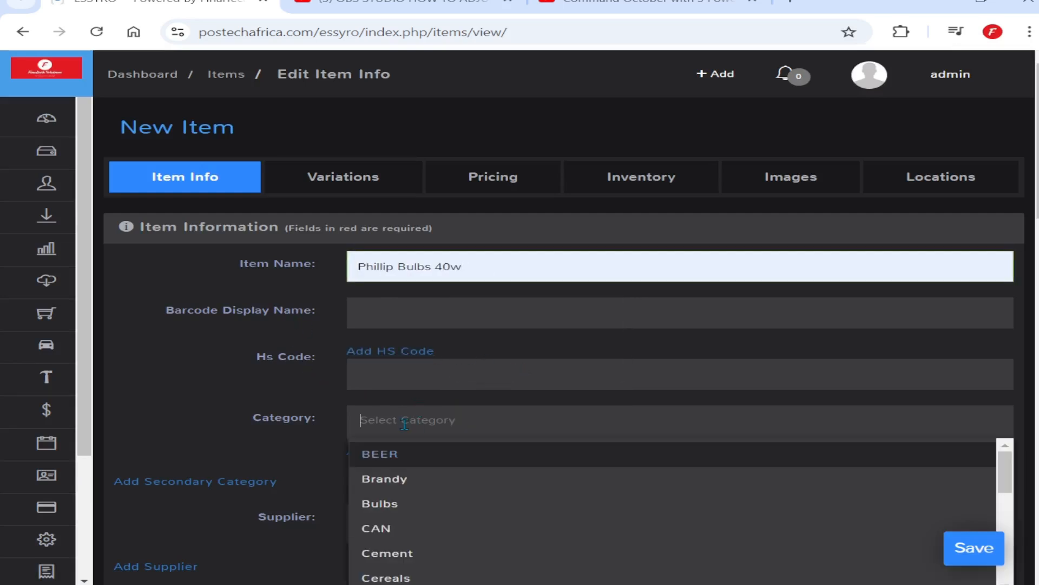
click(389, 507)
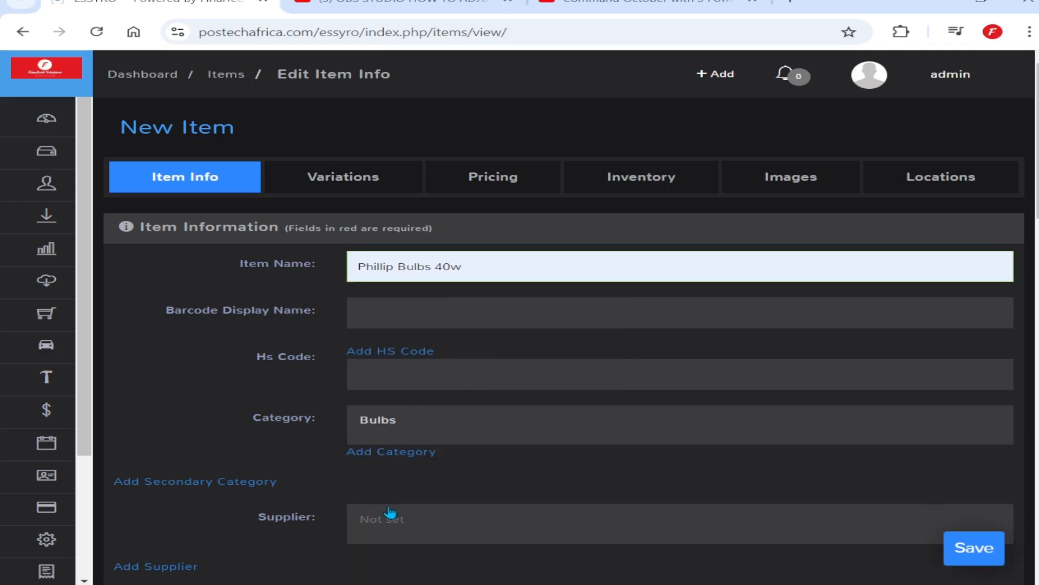
Clear the category assigned to the new item.
click(407, 432)
click(406, 425)
click(406, 426)
key(BackSpace)
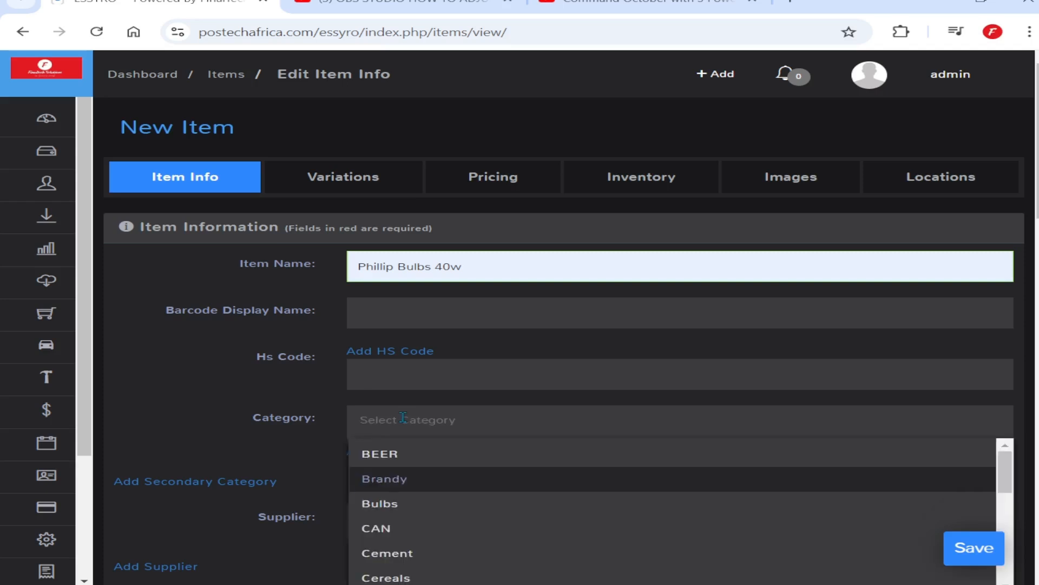
text(e)
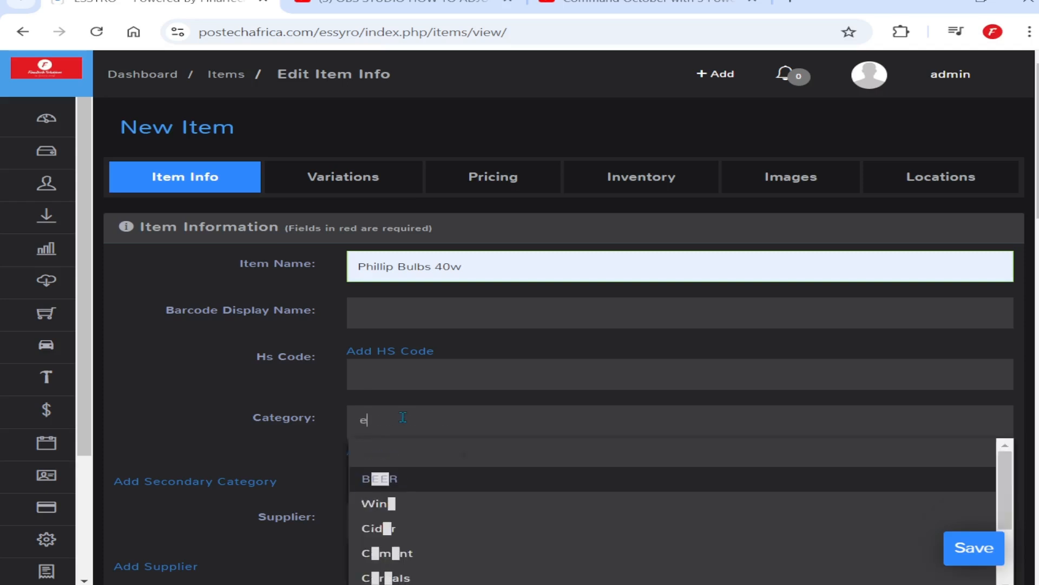
text(LECTR)
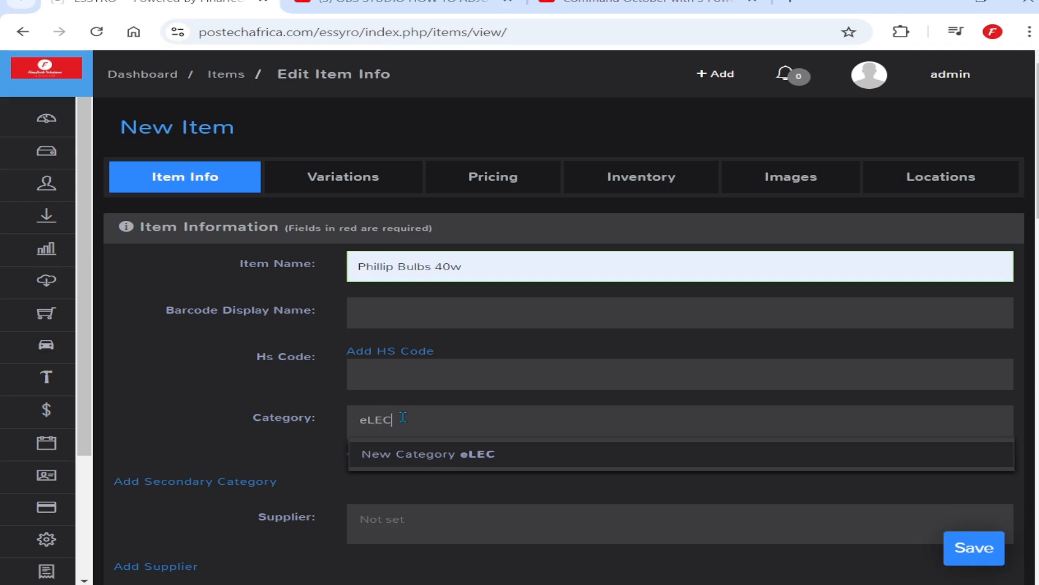
key(BackSpace)
key(BackSpace)
key(BackSpace)
key(BackSpace)
key(BackSpace)
key(BackSpace)
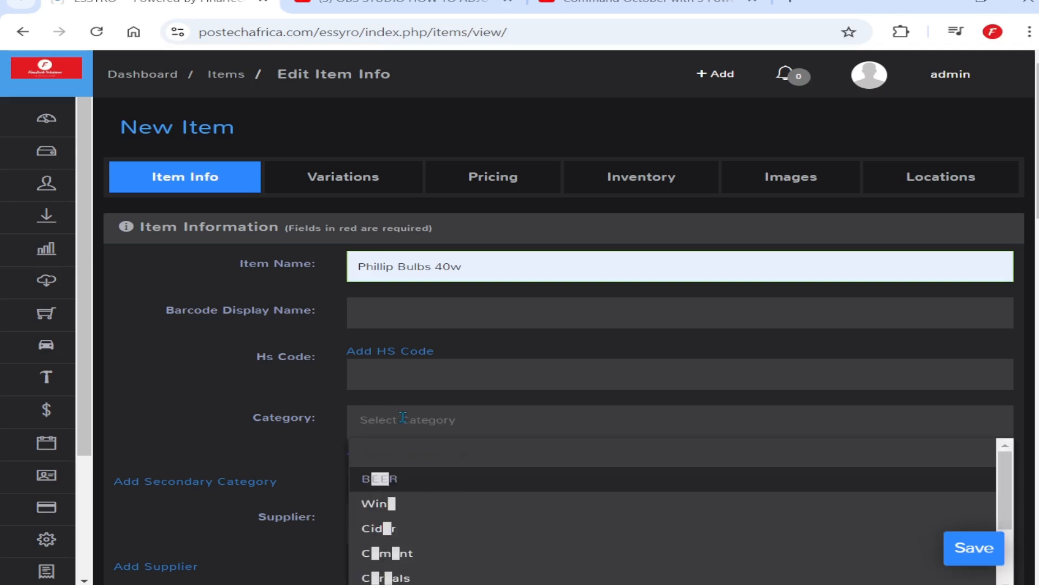
Create a new category named "Electricals" and assign the item to it.
text(Electri)
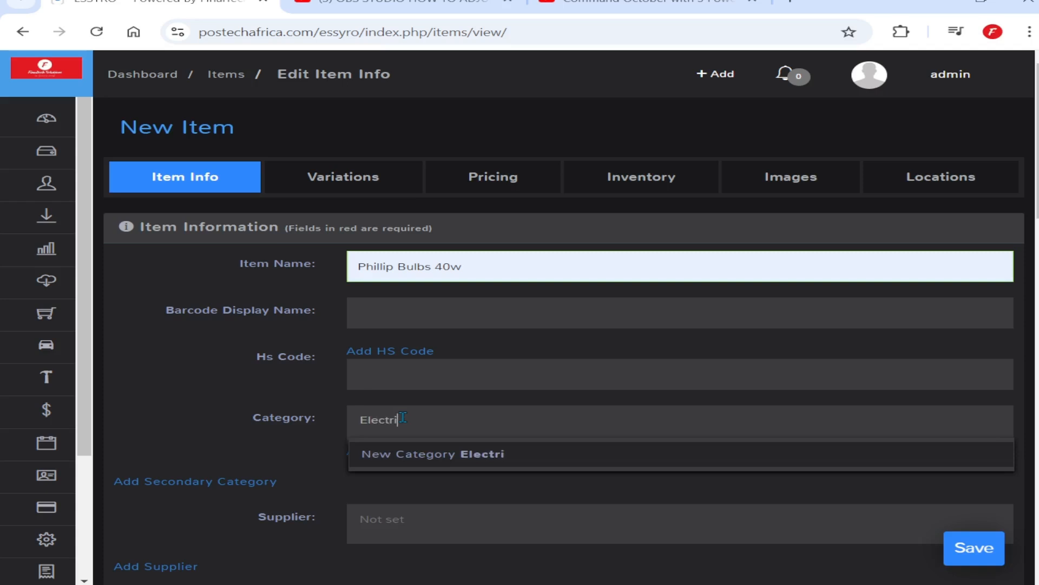
text(cals)
click(507, 460)
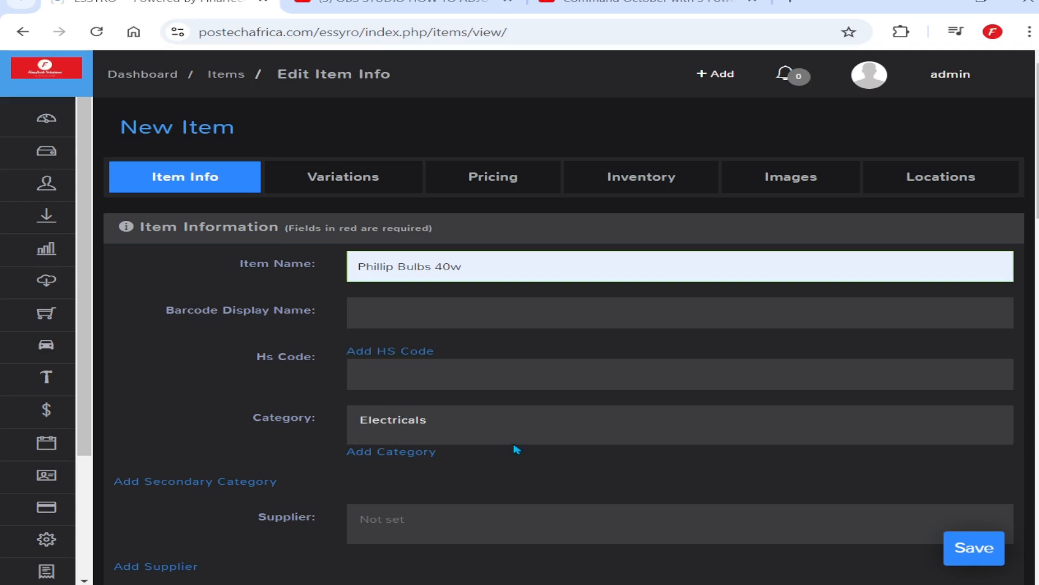
Examine the remaining item information fields, from supplier and product codes through descriptions, weight and dimensions to the barcode, favorite, service and serial number options.
scroll(517, 450, down, 2)
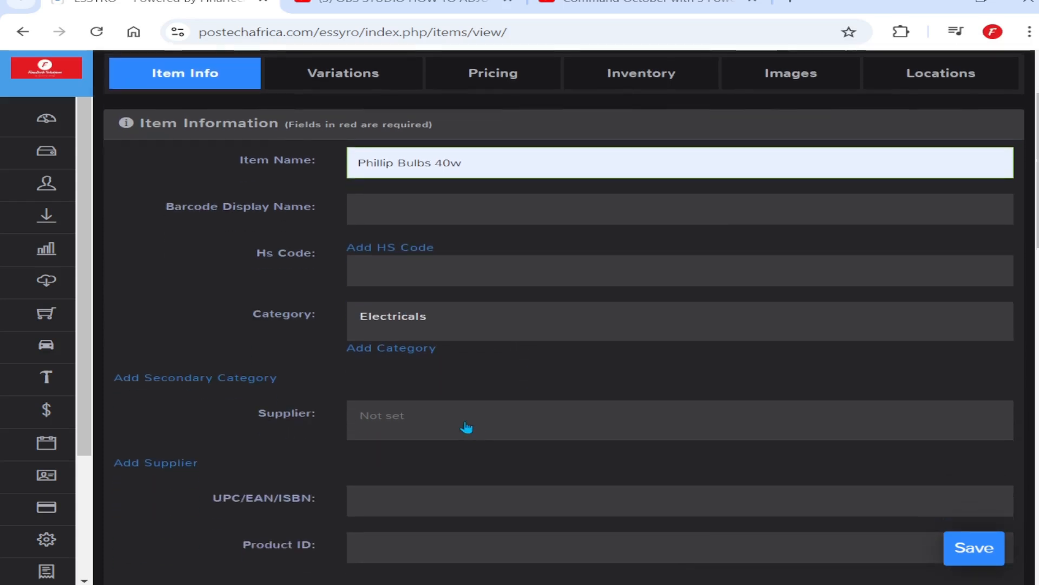
scroll(455, 352, down, 1)
scroll(411, 364, down, 2)
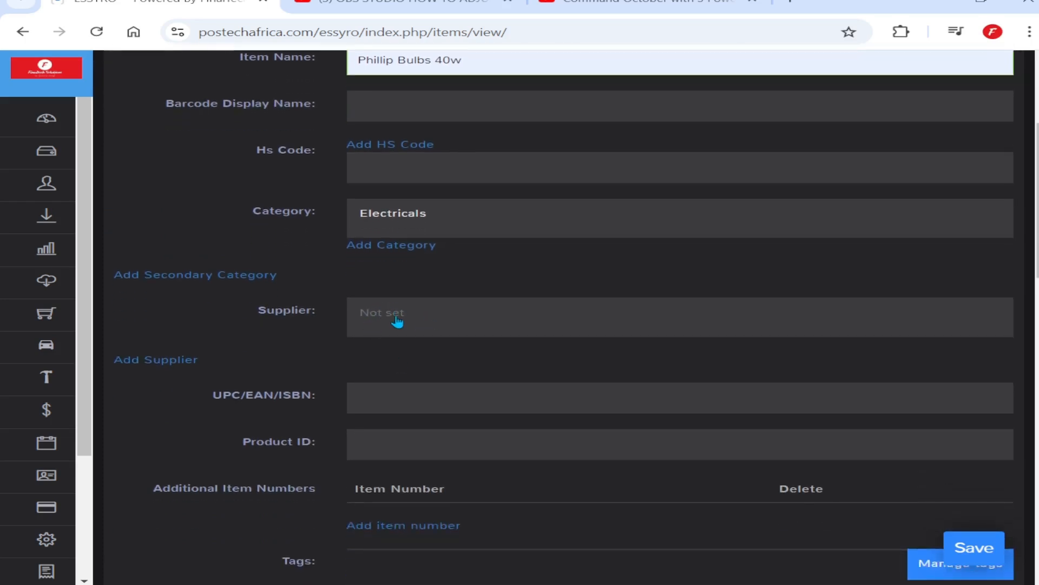
scroll(406, 323, down, 3)
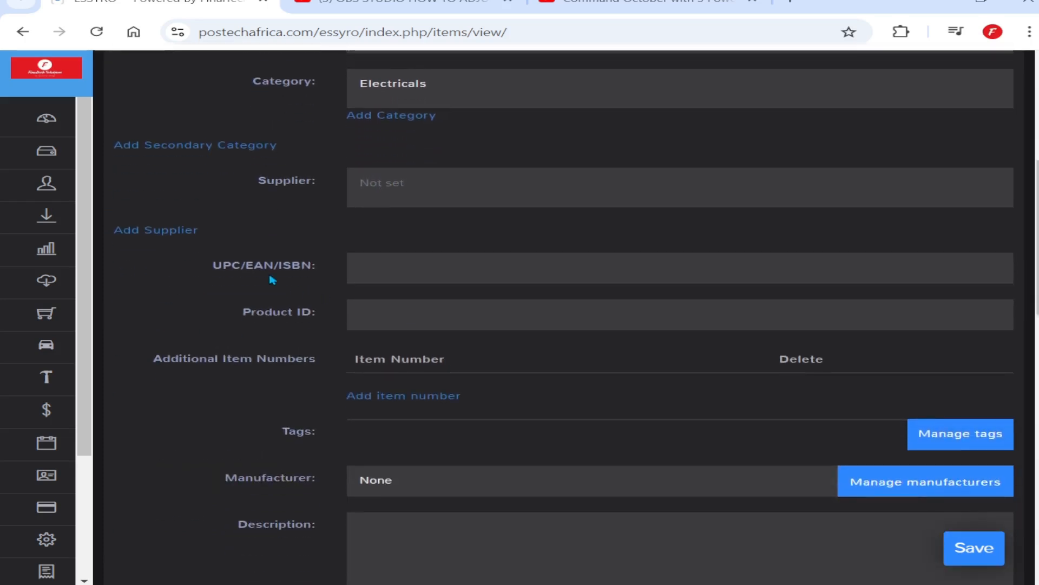
click(384, 269)
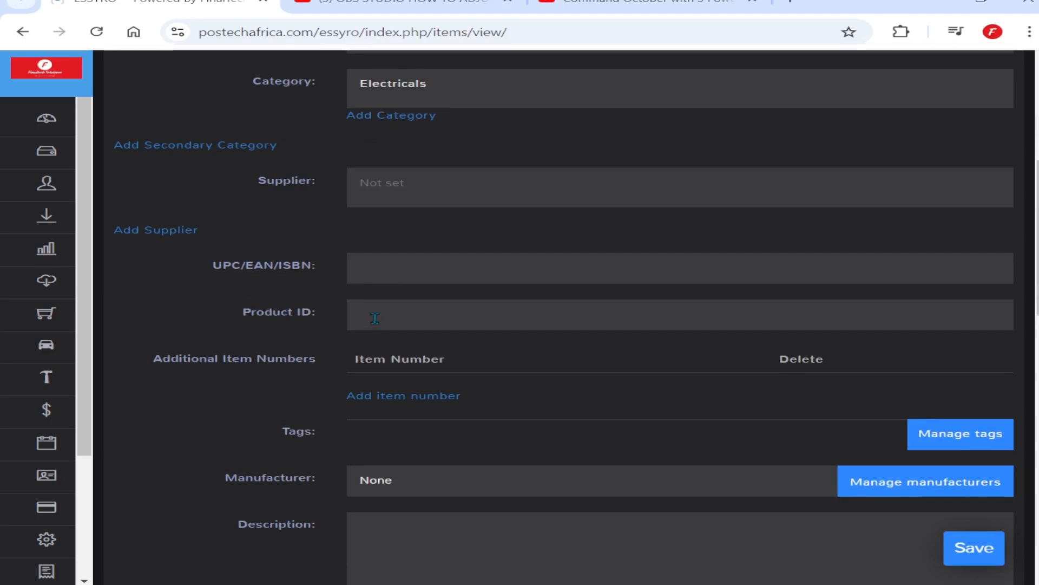
scroll(390, 325, down, 4)
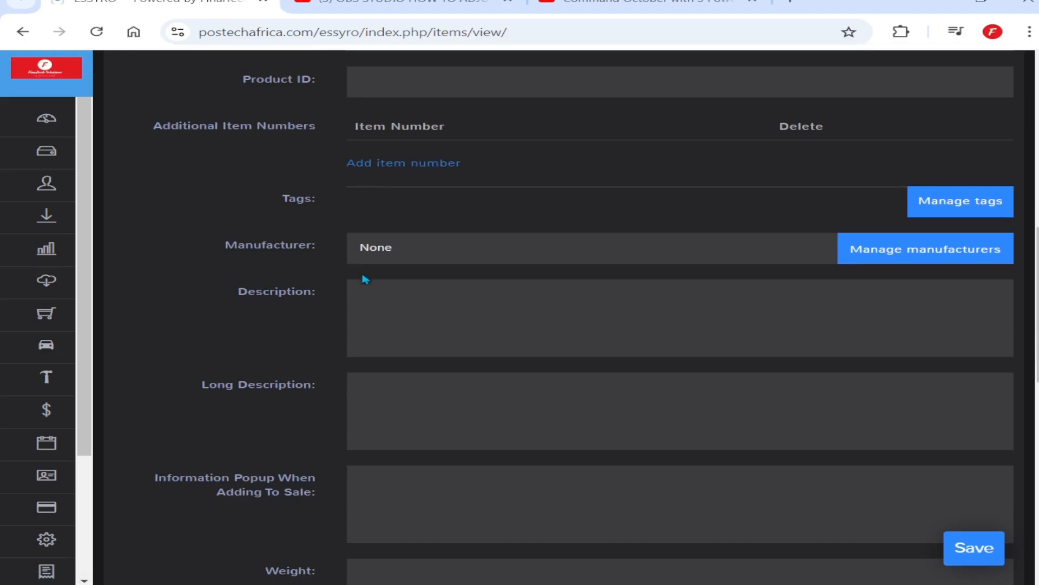
click(397, 313)
click(384, 378)
scroll(498, 388, down, 4)
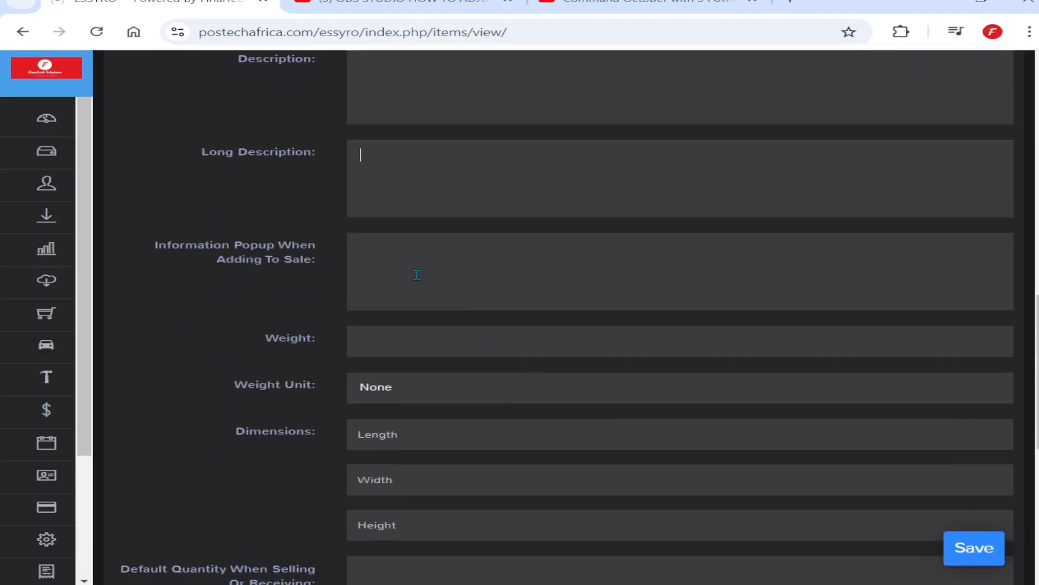
scroll(487, 336, down, 2)
click(366, 239)
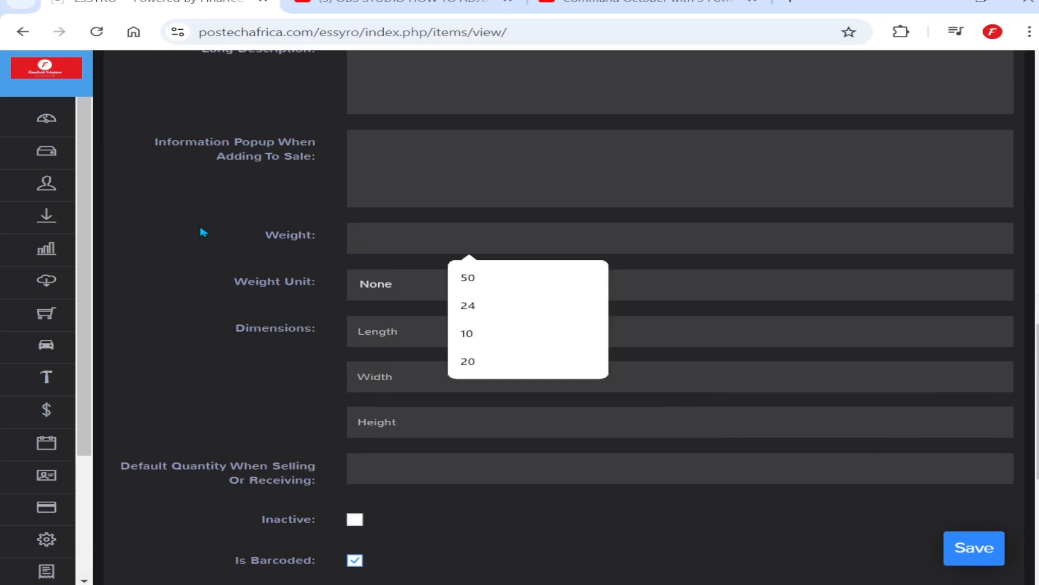
key(Escape)
scroll(474, 340, down, 2)
scroll(460, 333, down, 2)
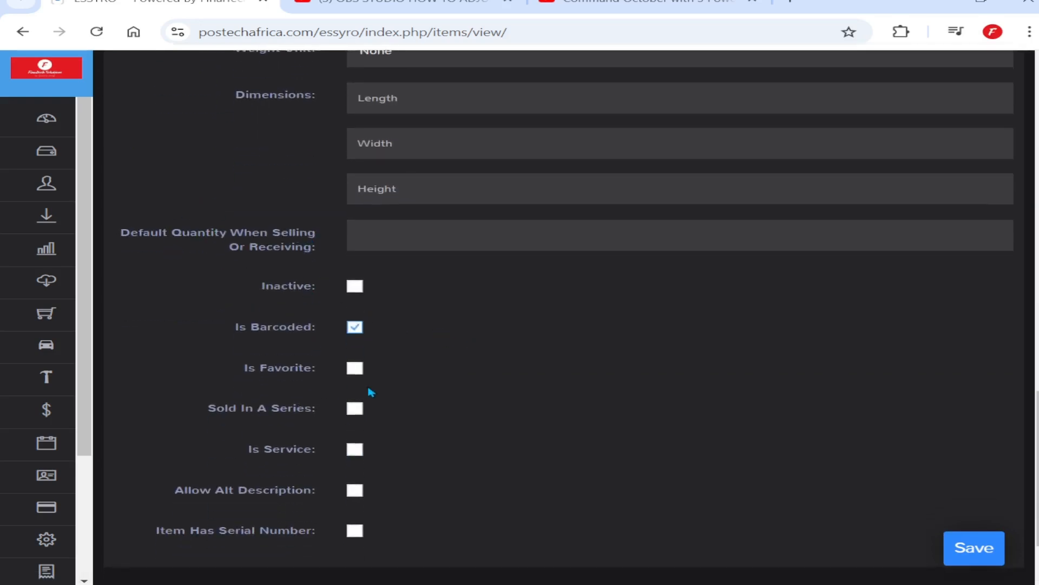
scroll(367, 388, down, 1)
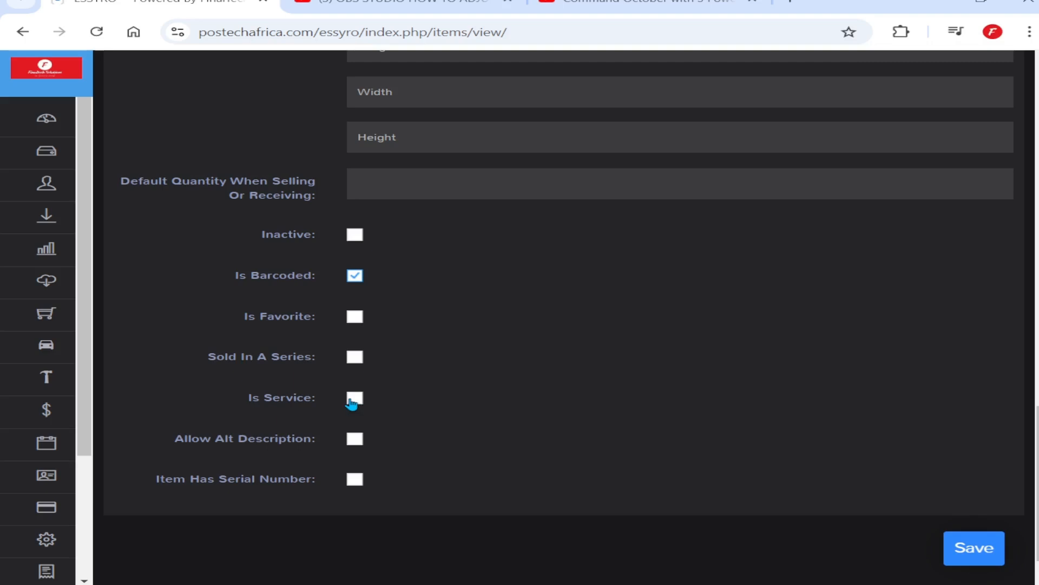
Go to the item's variations and add a quantity unit named "Ctn" with a quantity of 40.
scroll(547, 385, up, 13)
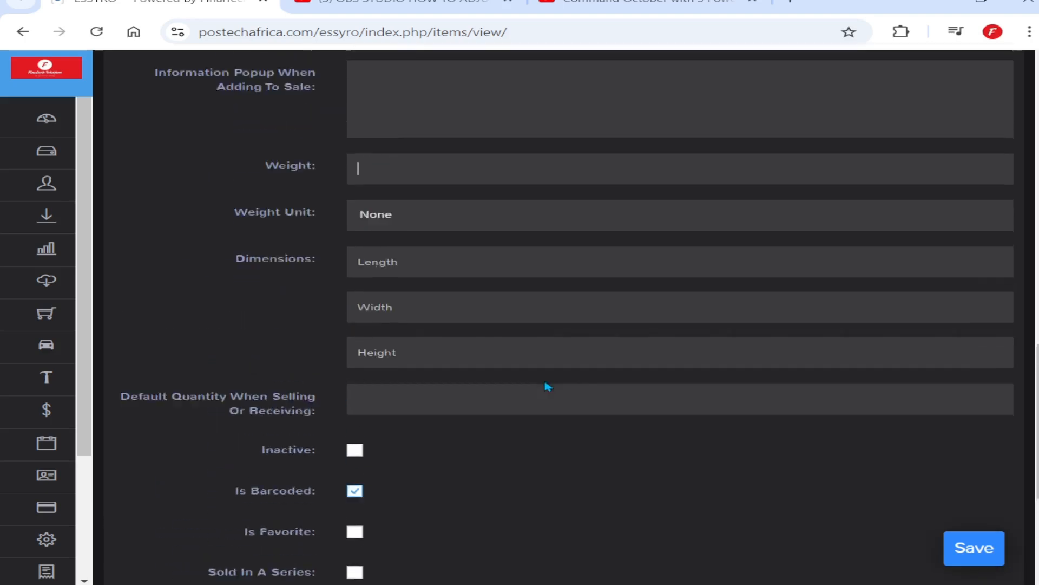
scroll(544, 378, up, 4)
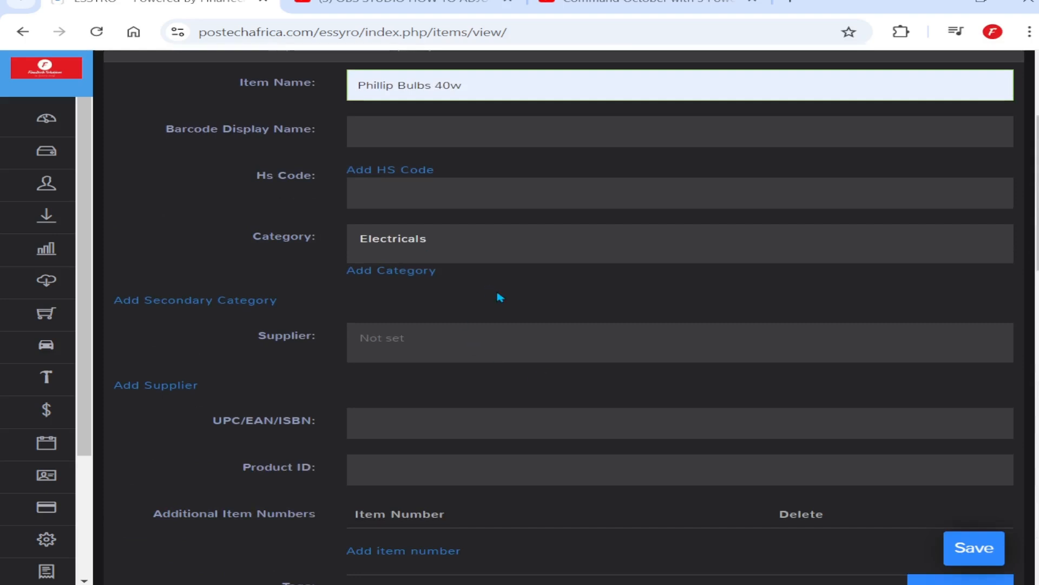
scroll(499, 295, up, 3)
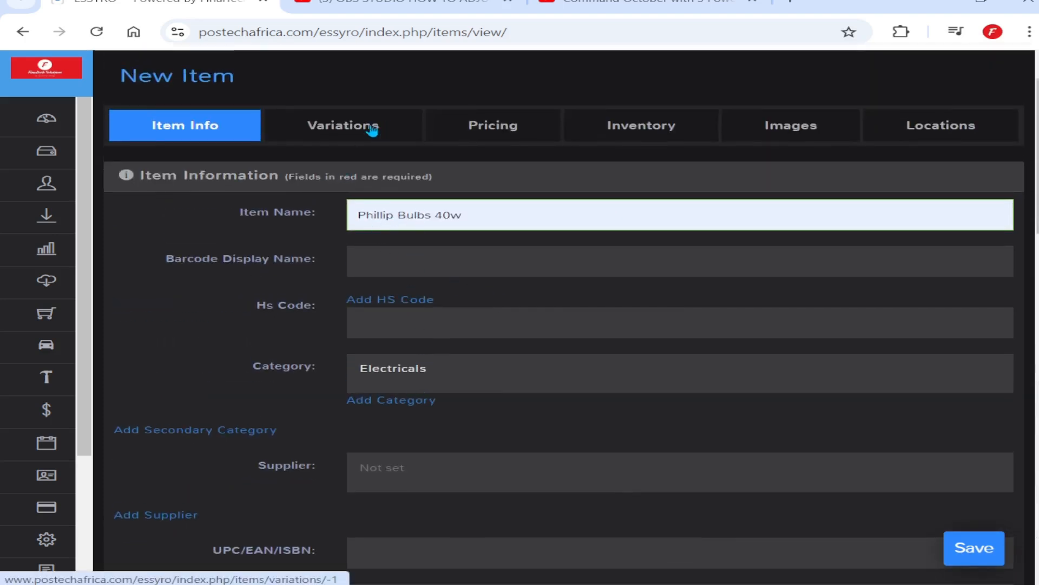
click(386, 133)
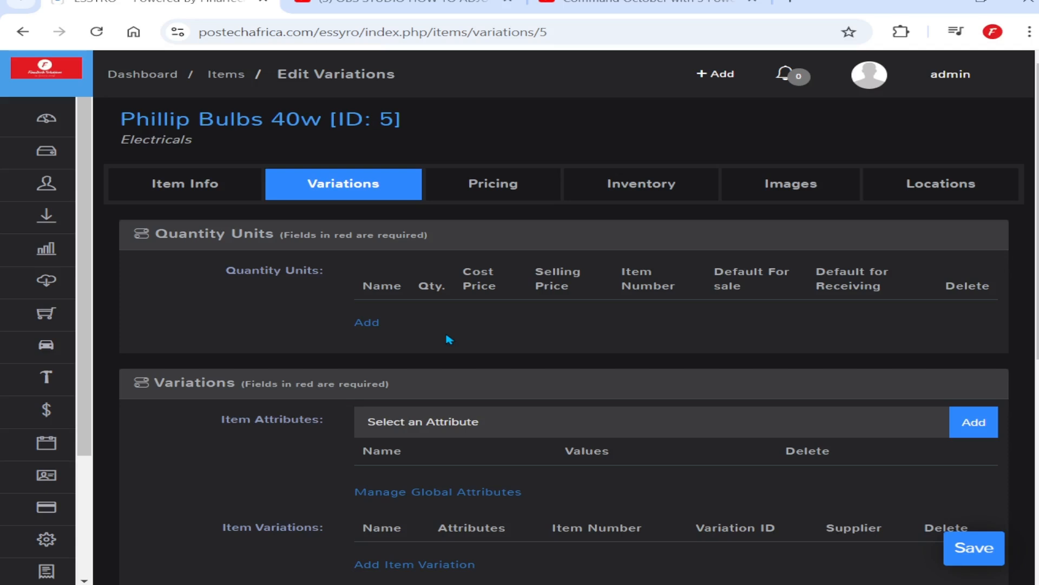
click(367, 323)
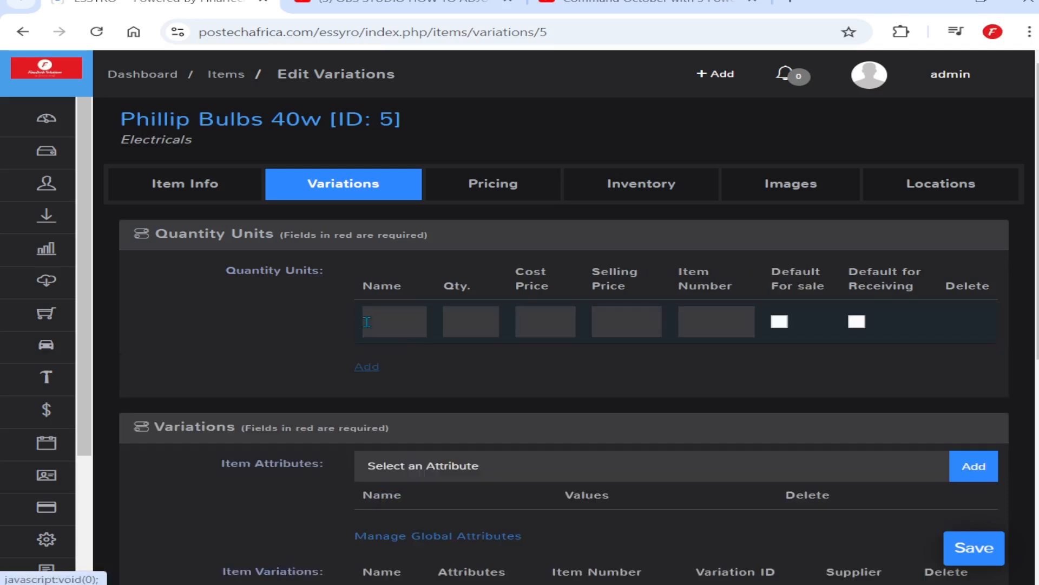
click(407, 319)
click(415, 418)
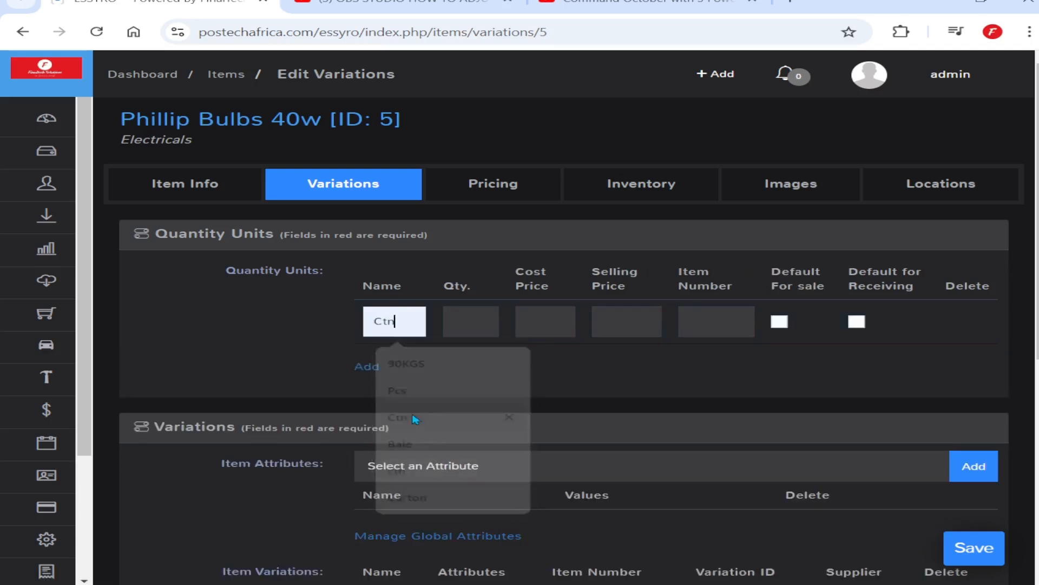
click(459, 320)
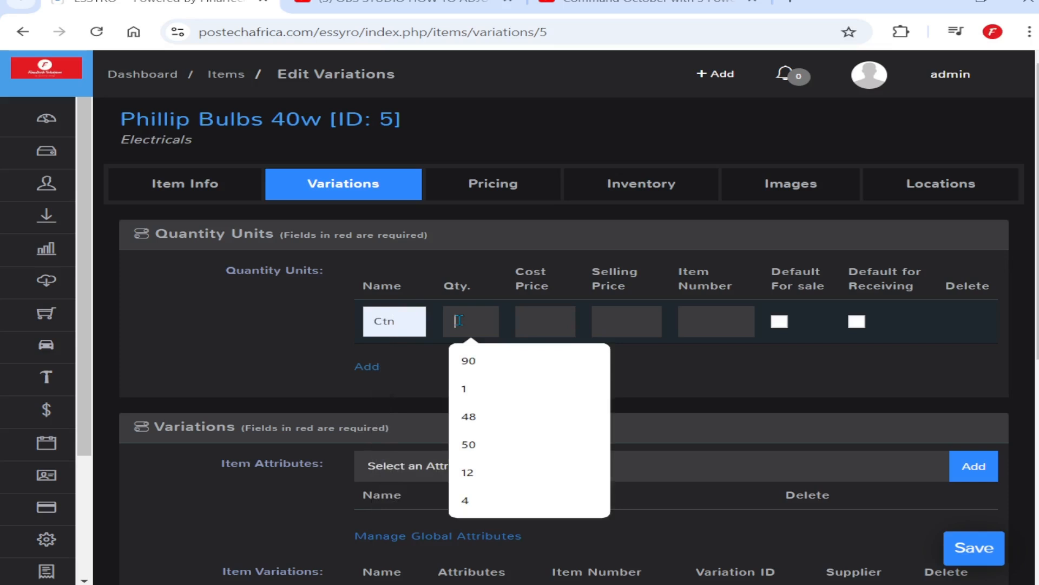
text(40)
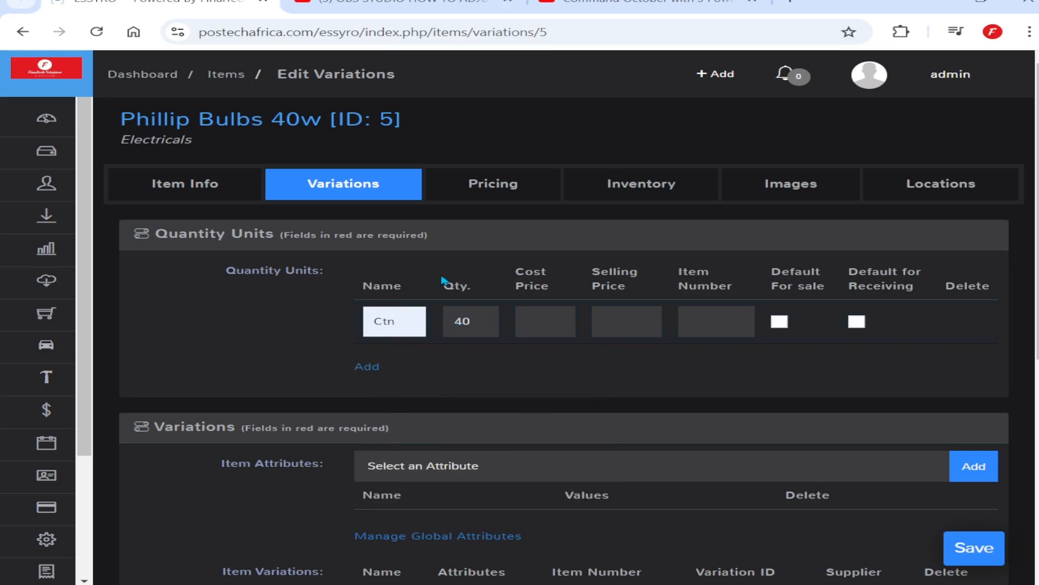
Set the Ctn unit's cost price to 1500 and its selling price to 2500.
click(554, 318)
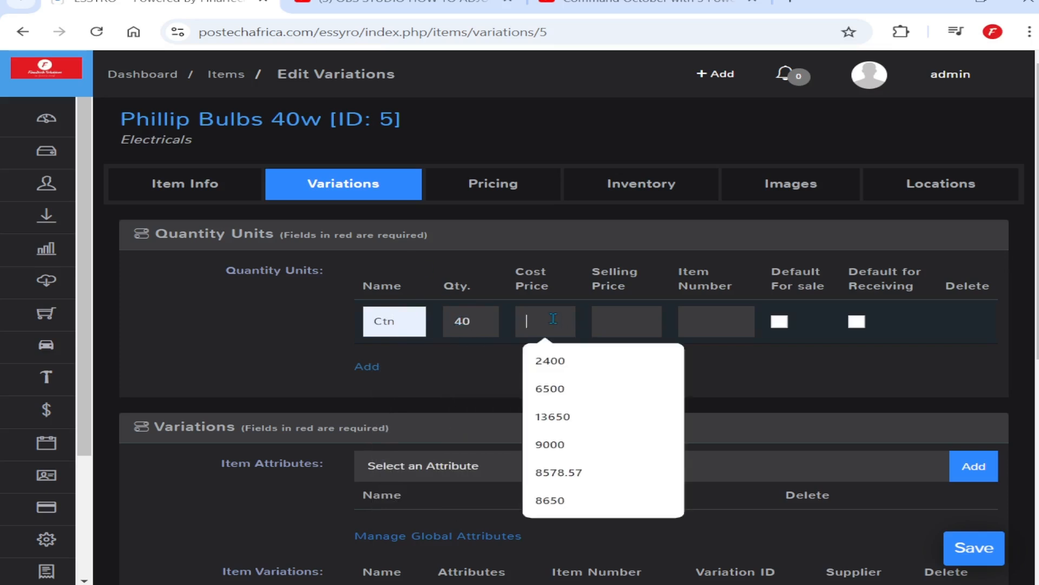
text(1500)
click(620, 325)
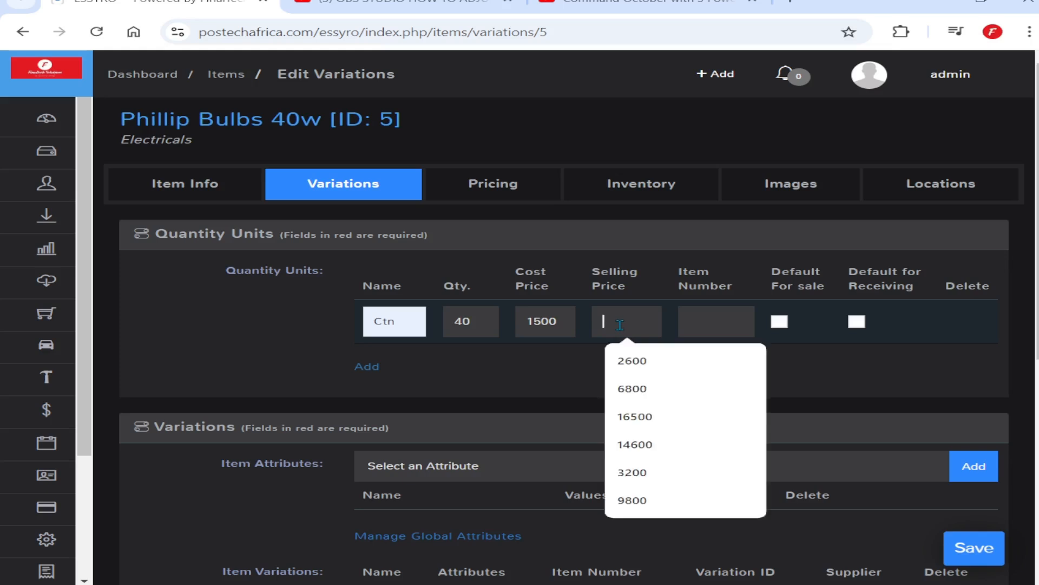
text(2500)
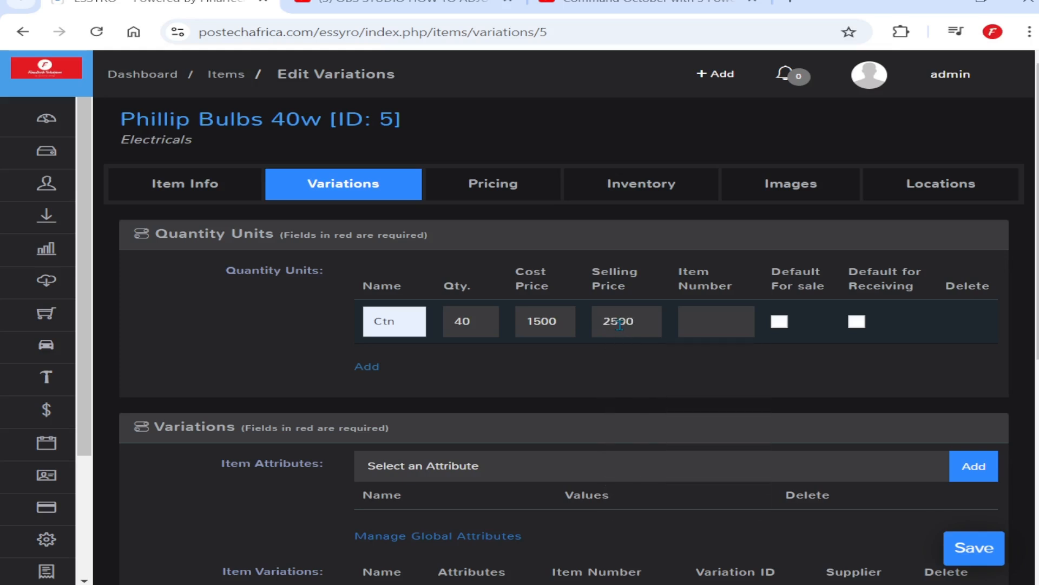
Add a second quantity unit named "Outer" with a quantity of 10, a cost price of 375 and a selling price of 550.
click(367, 367)
click(413, 373)
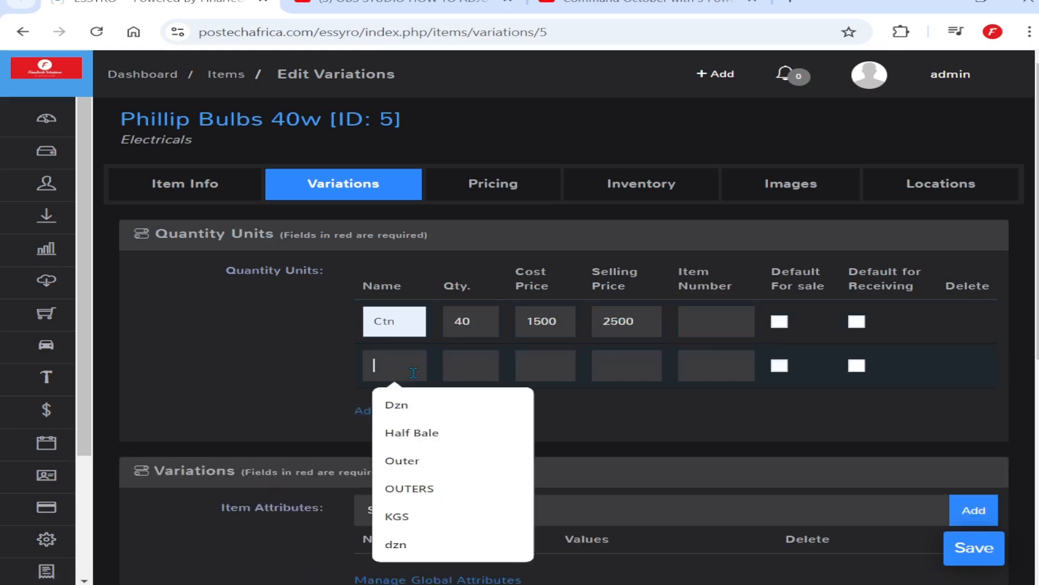
click(413, 461)
click(465, 363)
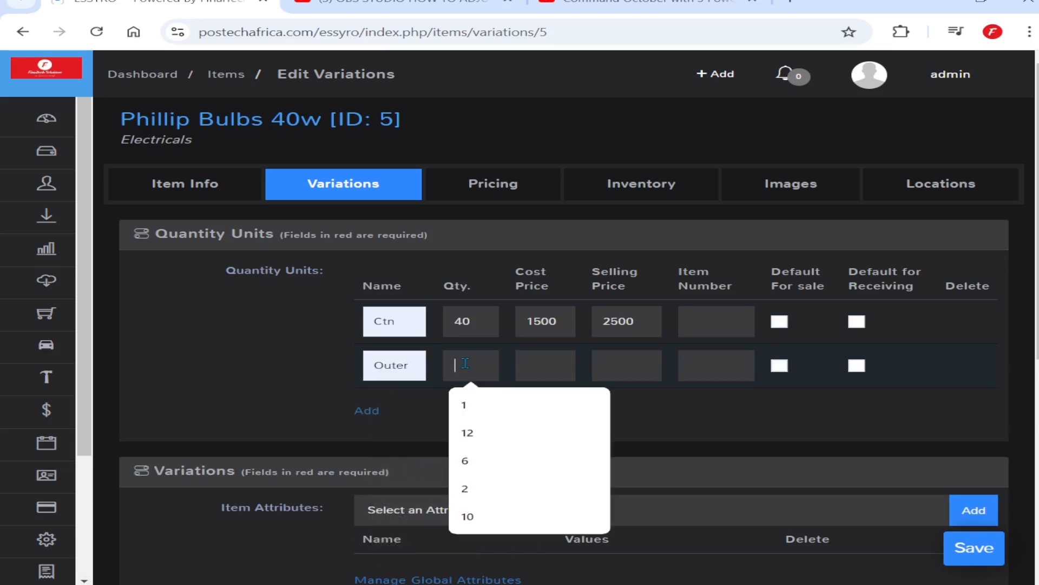
text(10)
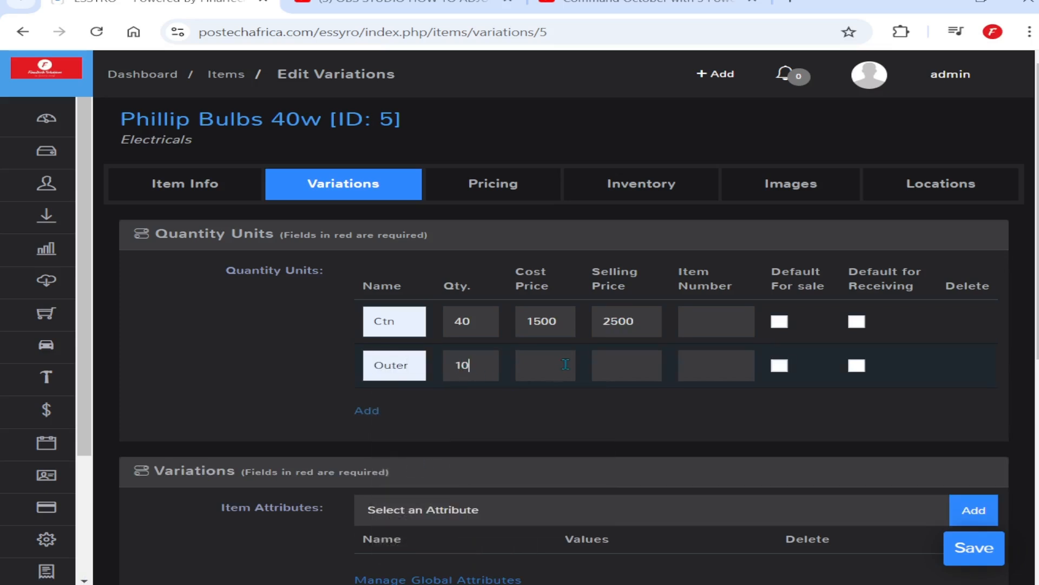
click(565, 362)
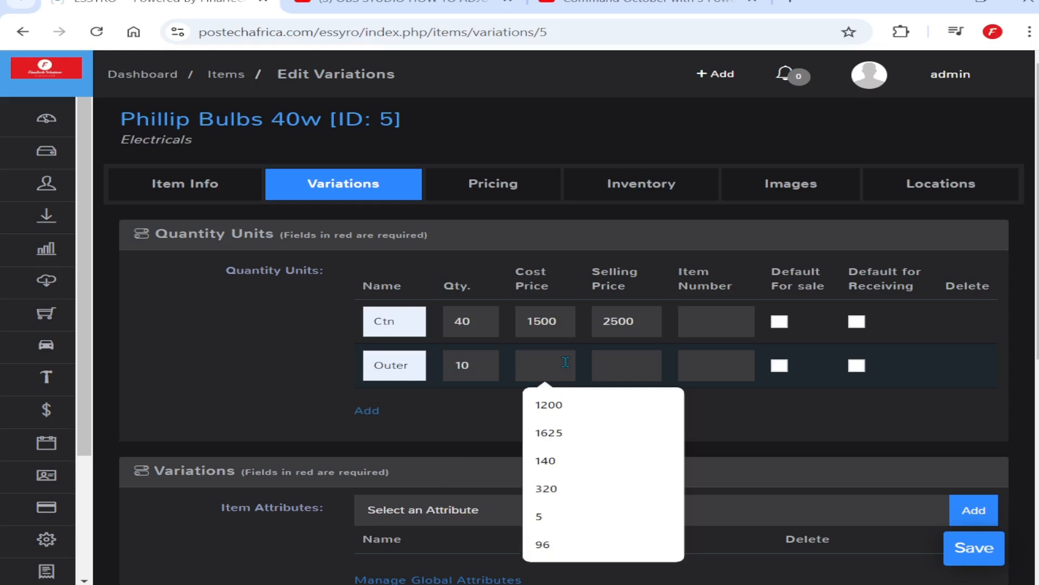
text(375)
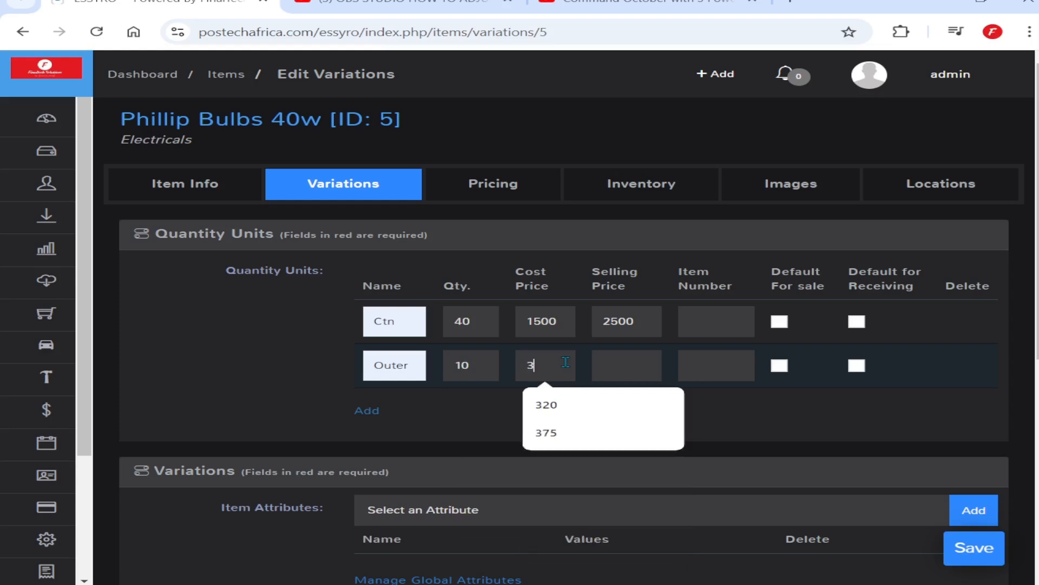
click(627, 373)
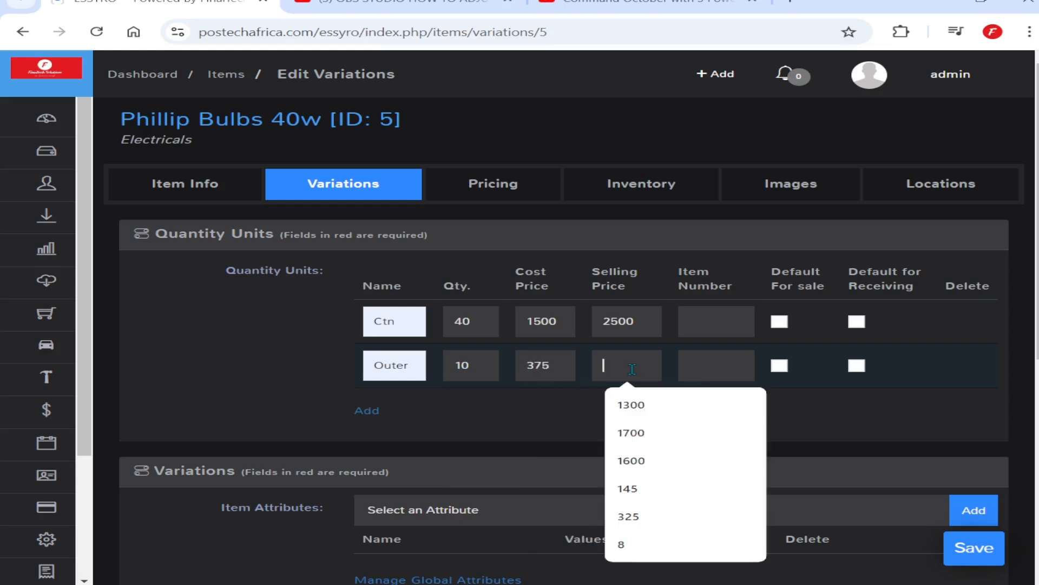
text(550)
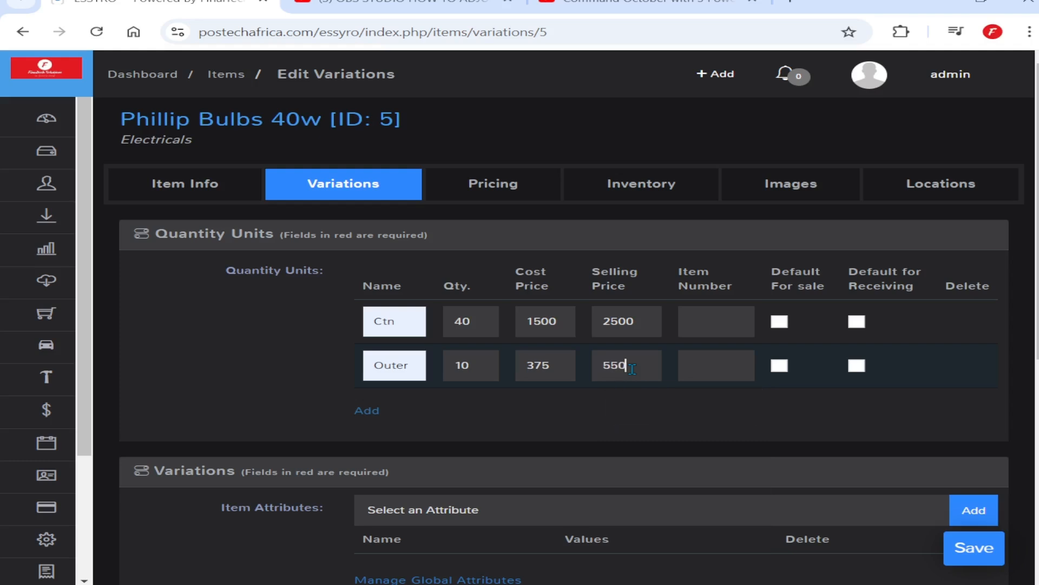
Add a third quantity unit named "pcs" with a quantity of 1, a cost price of 37.5 and a selling price of 60.
click(367, 412)
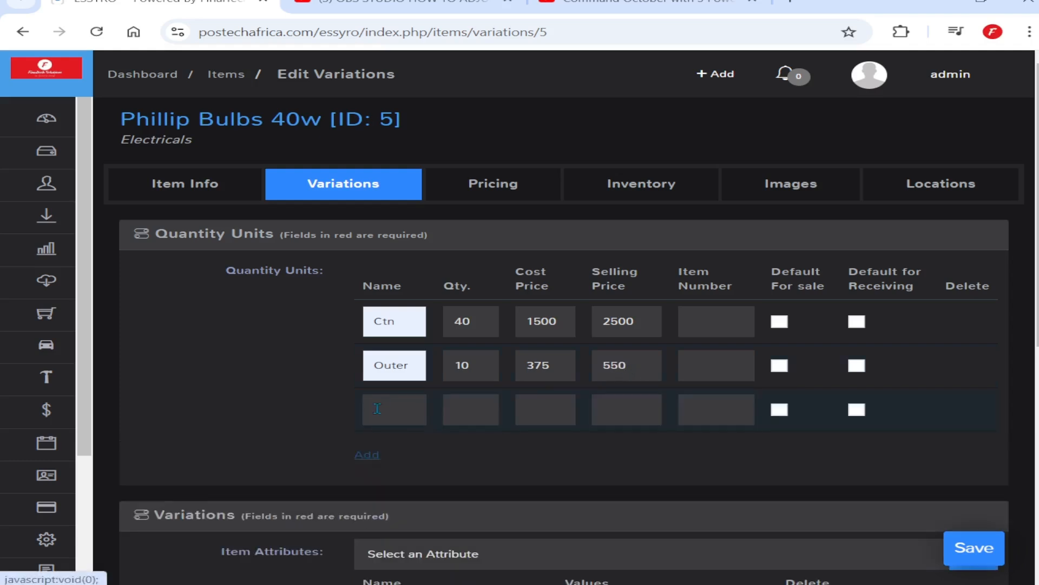
text(pcs)
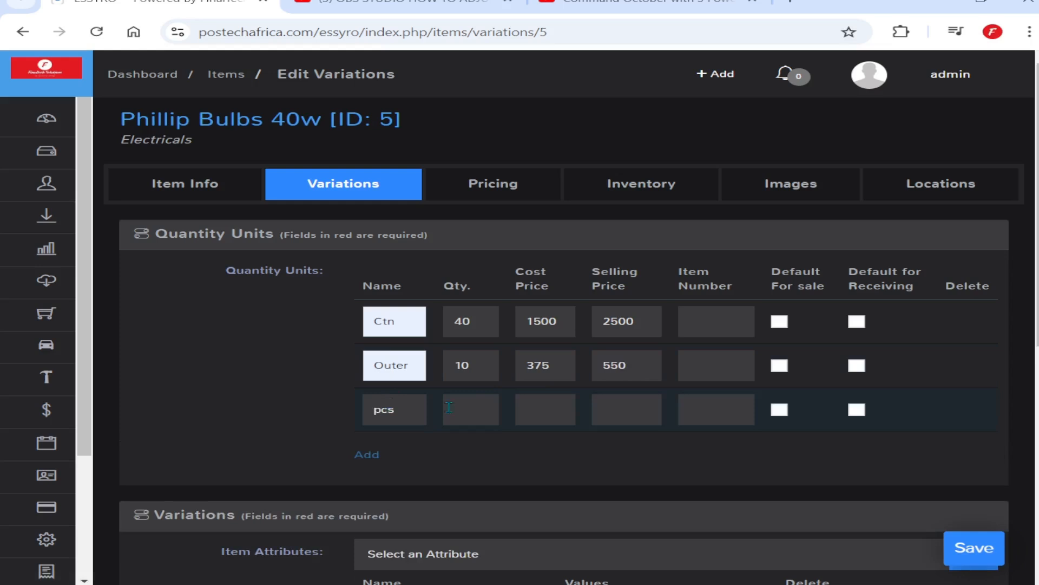
click(482, 409)
text(1)
click(541, 414)
text(37.5)
click(635, 414)
text(60)
Make pcs the default unit for sale and Ctn the default unit for receiving.
click(781, 411)
click(860, 323)
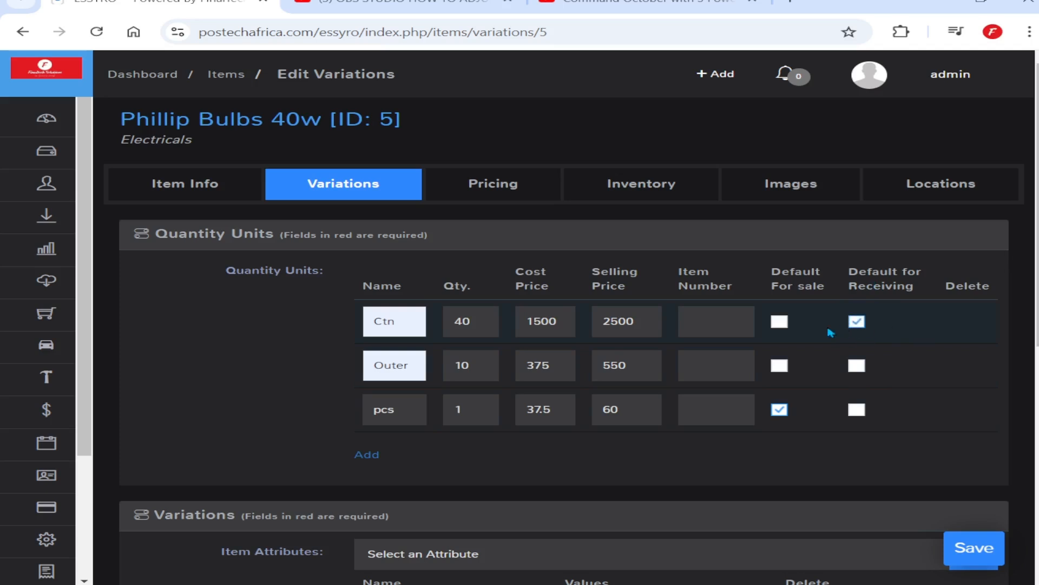
Go to the item's pricing and set the cost price without tax to 37.5 and the selling price to 60.
click(518, 192)
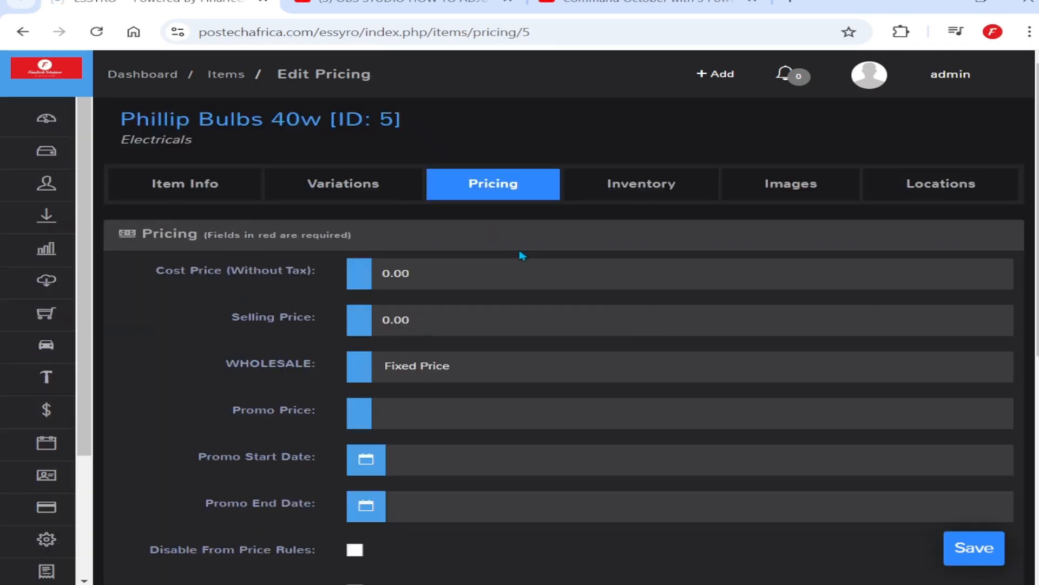
scroll(482, 313, down, 1)
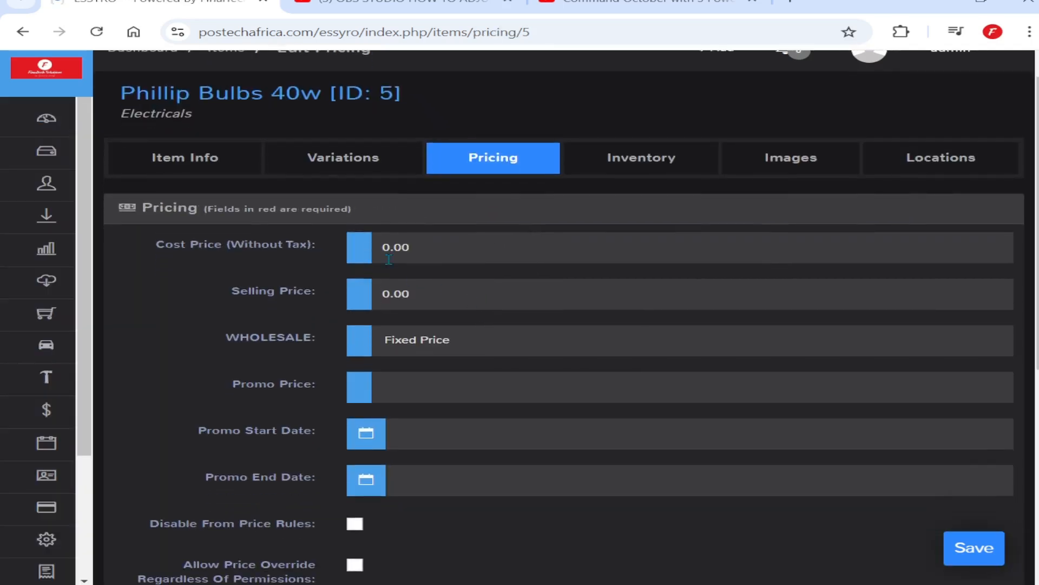
drag(434, 248, 339, 247)
text(2)
key(BackSpace)
text(37.5)
key(Tab)
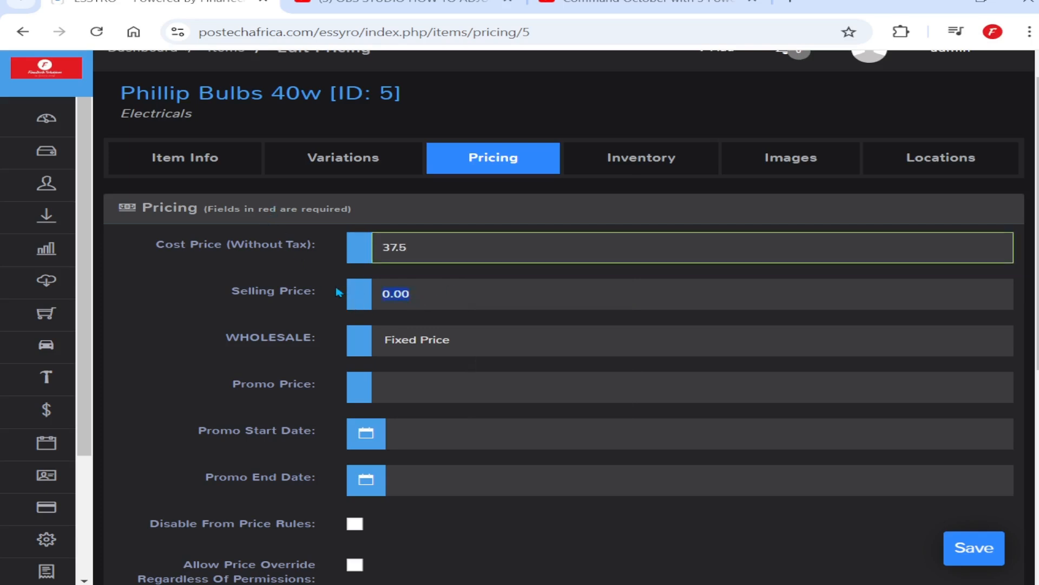
text(60)
Enable the default tax override in the item's pricing and check which tax groups are available.
scroll(394, 460, down, 3)
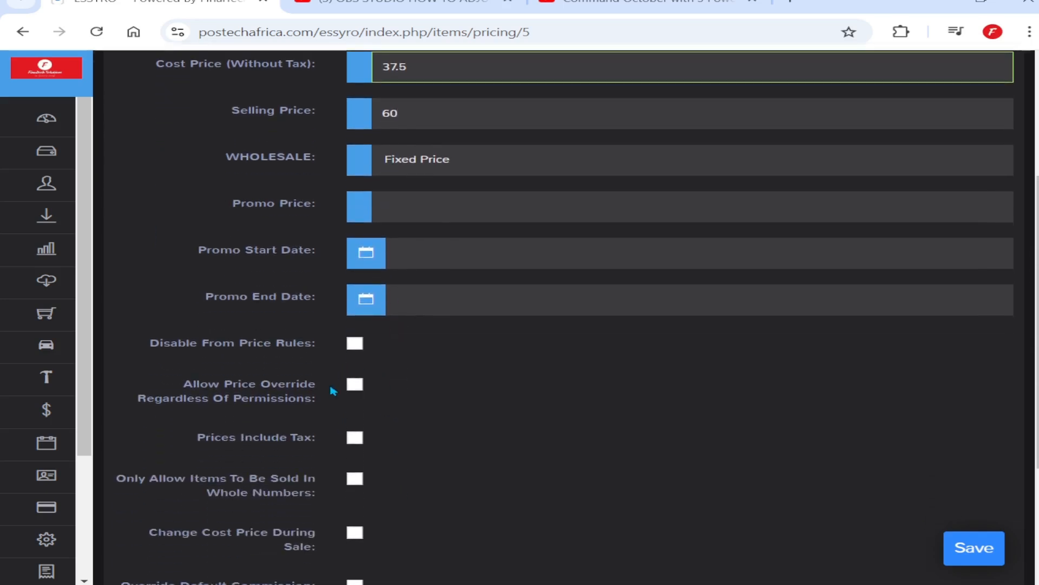
scroll(348, 399, down, 1)
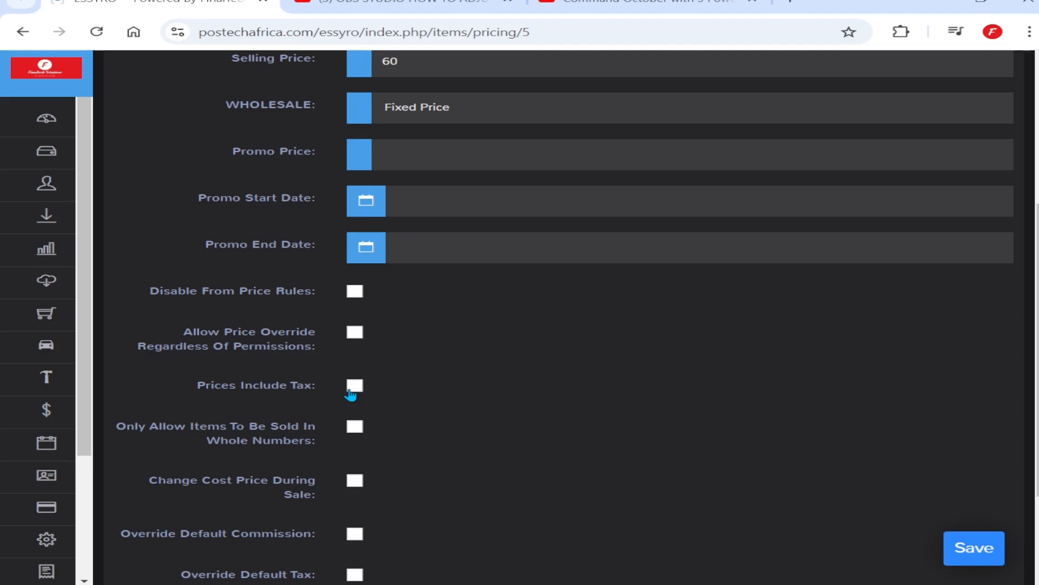
scroll(399, 399, down, 3)
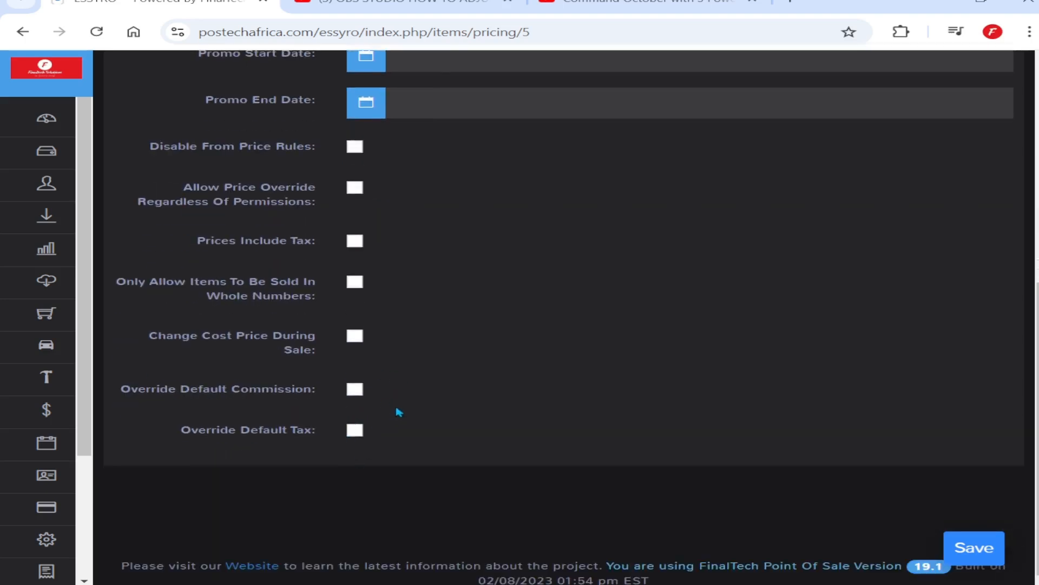
click(356, 432)
scroll(504, 428, down, 2)
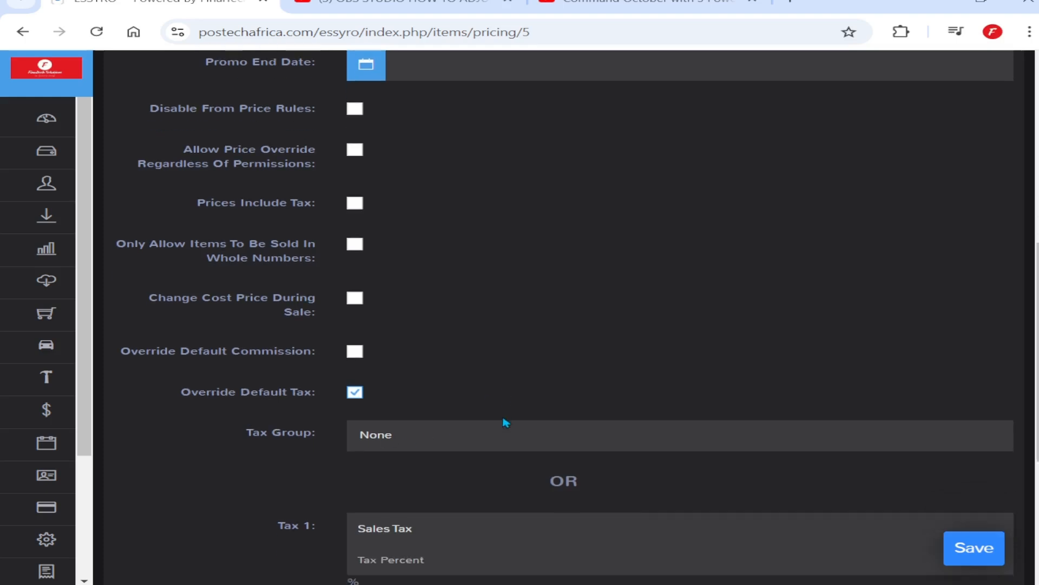
click(390, 371)
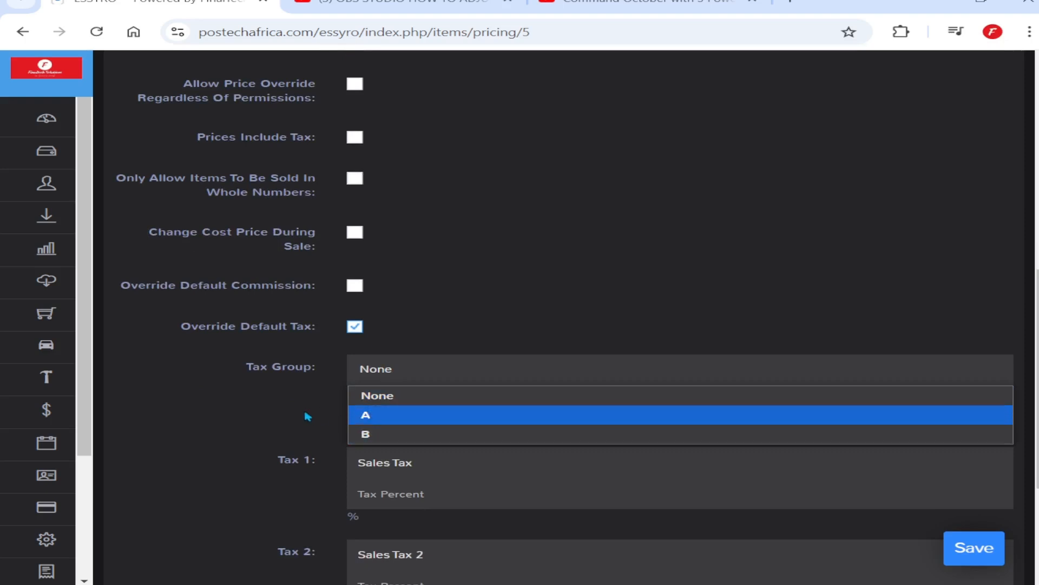
click(250, 416)
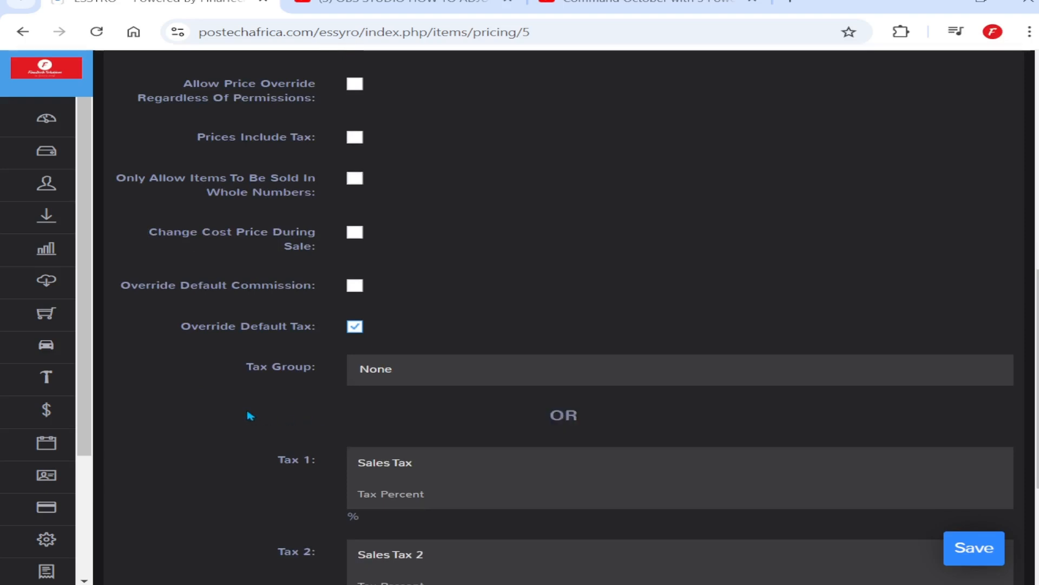
scroll(251, 416, up, 10)
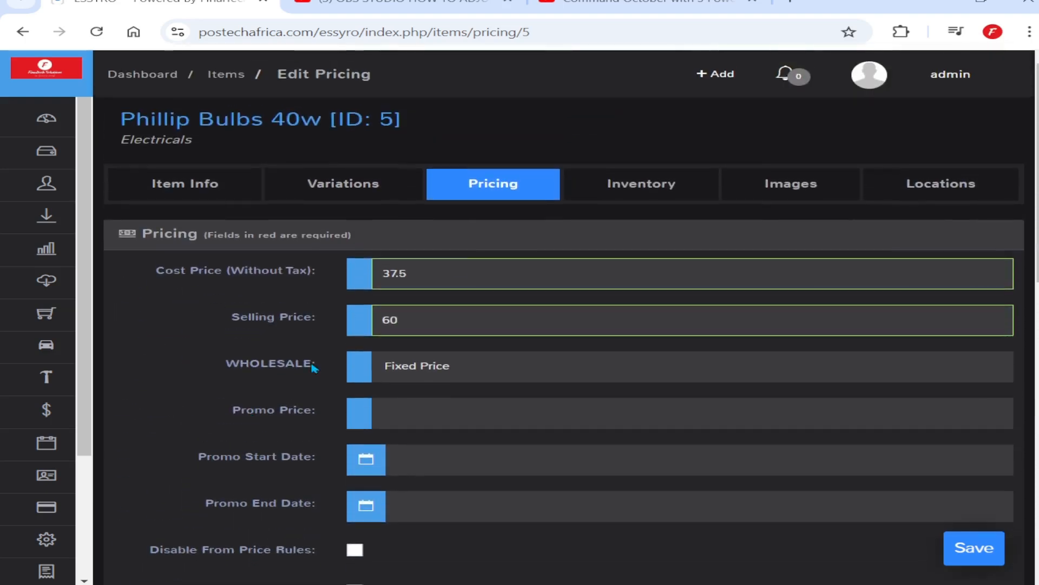
Go to the item's inventory and set the current quantity to 150.
click(660, 195)
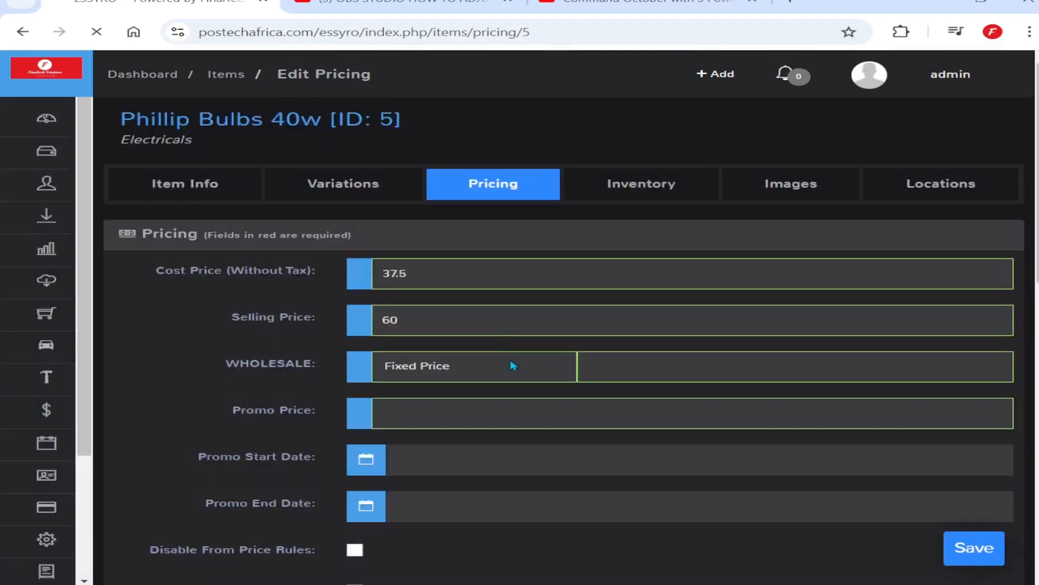
scroll(494, 334, down, 3)
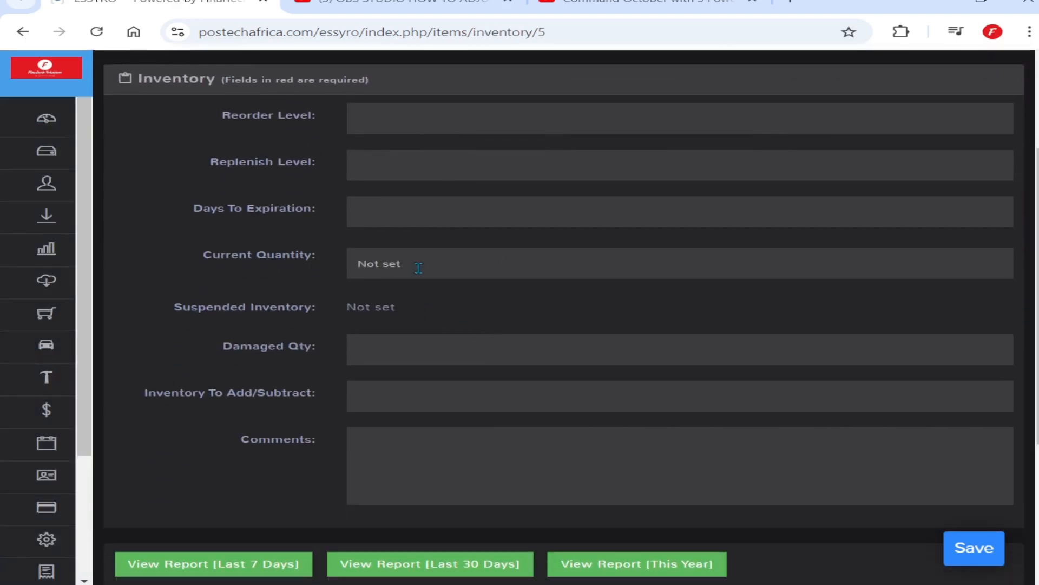
click(417, 267)
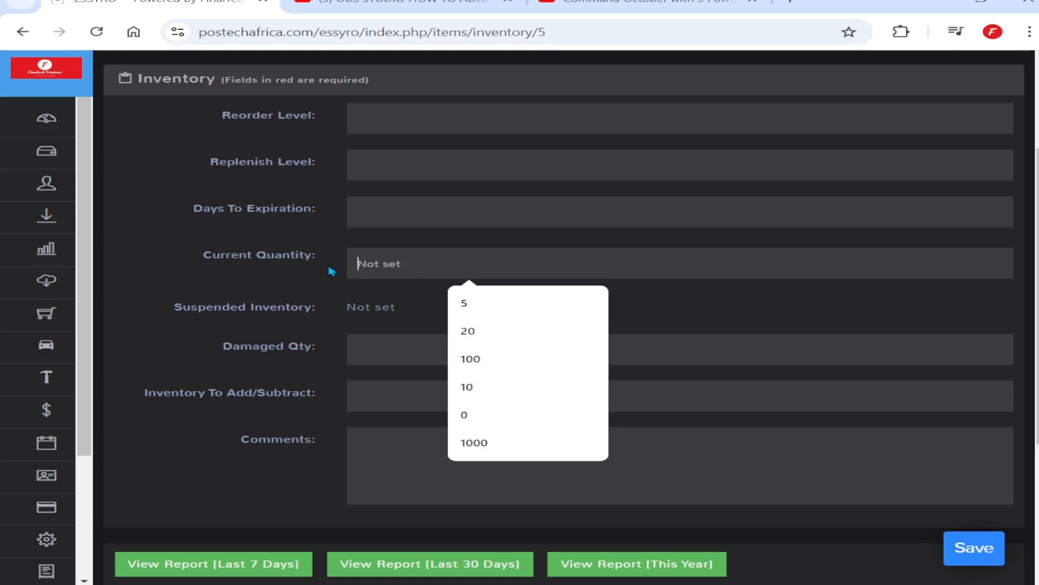
text(150)
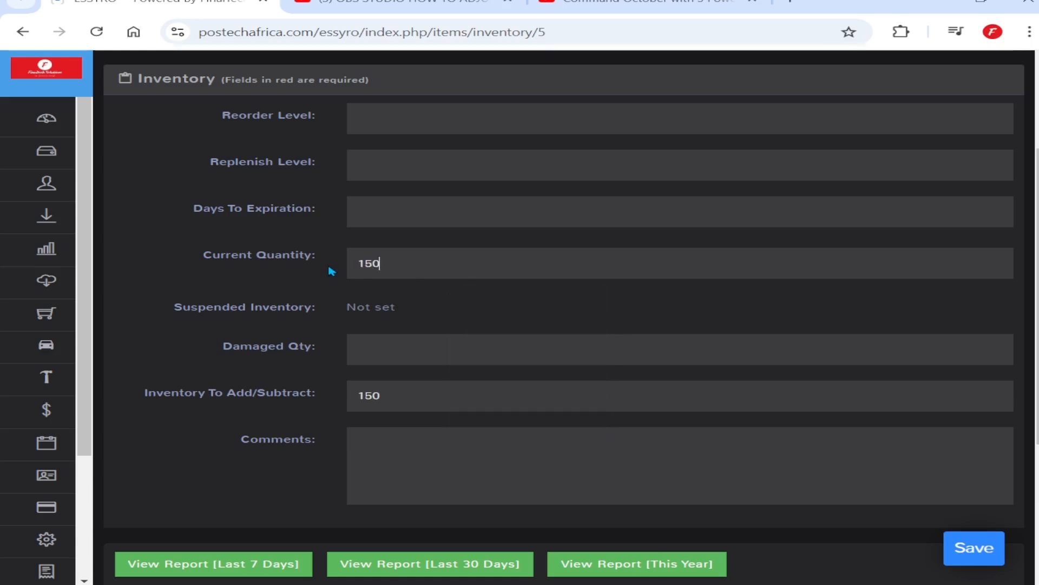
Examine the other inventory settings, including the reorder and replenish levels, down to the inventory tracking reports.
scroll(461, 201, up, 1)
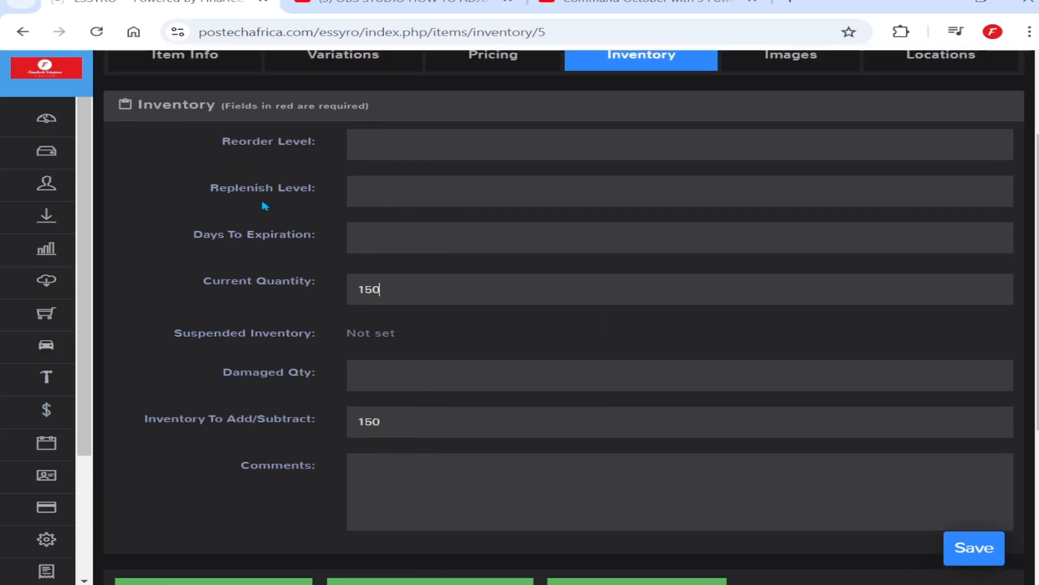
click(360, 147)
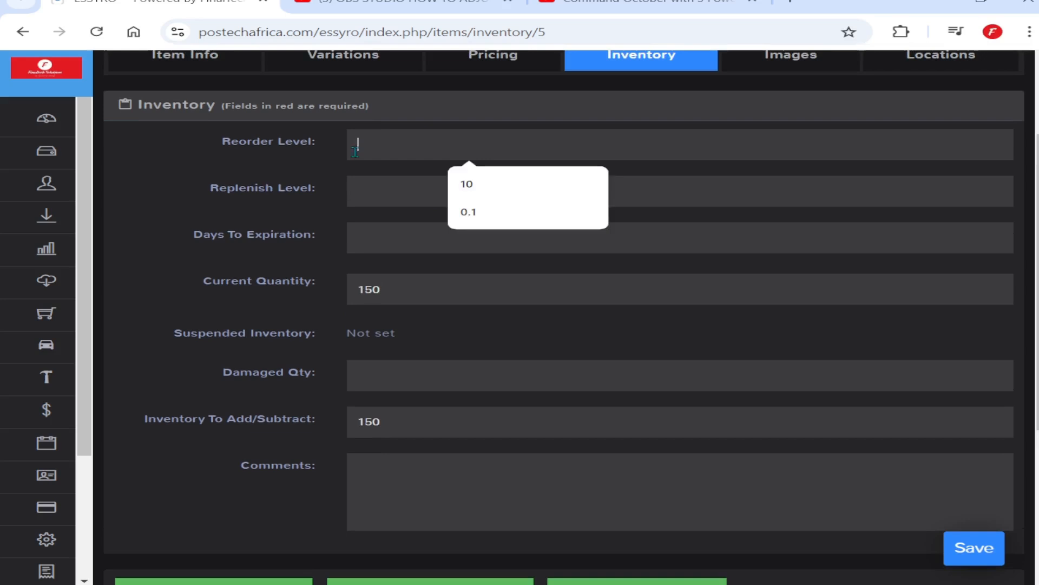
click(356, 191)
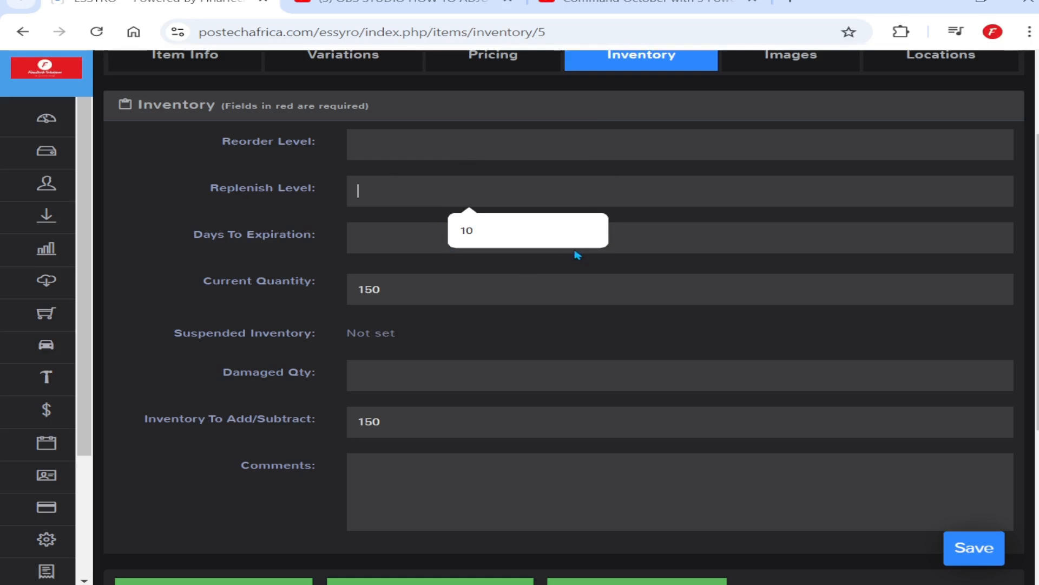
scroll(745, 276, up, 2)
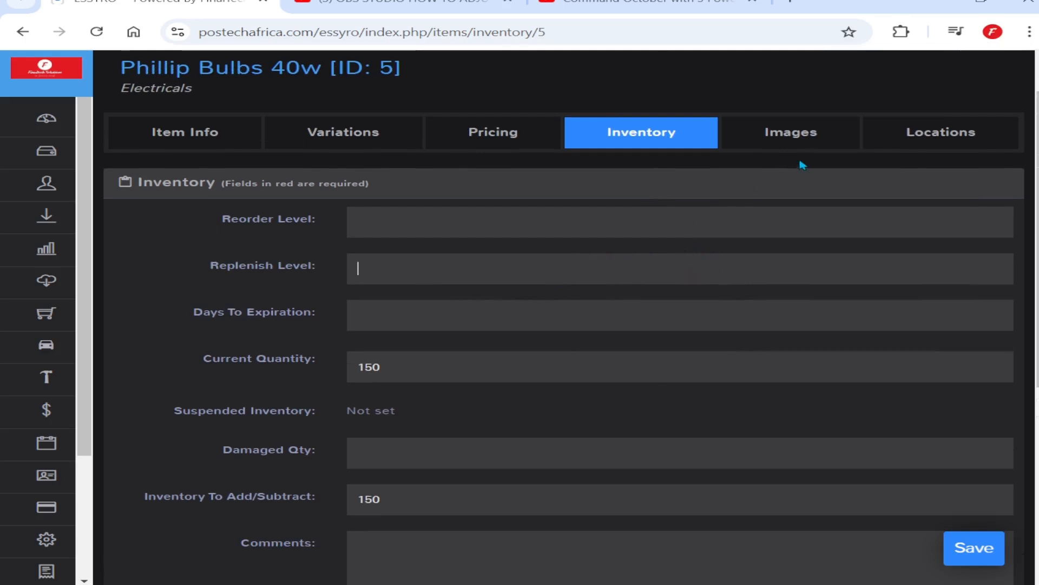
scroll(703, 270, down, 2)
scroll(702, 270, down, 6)
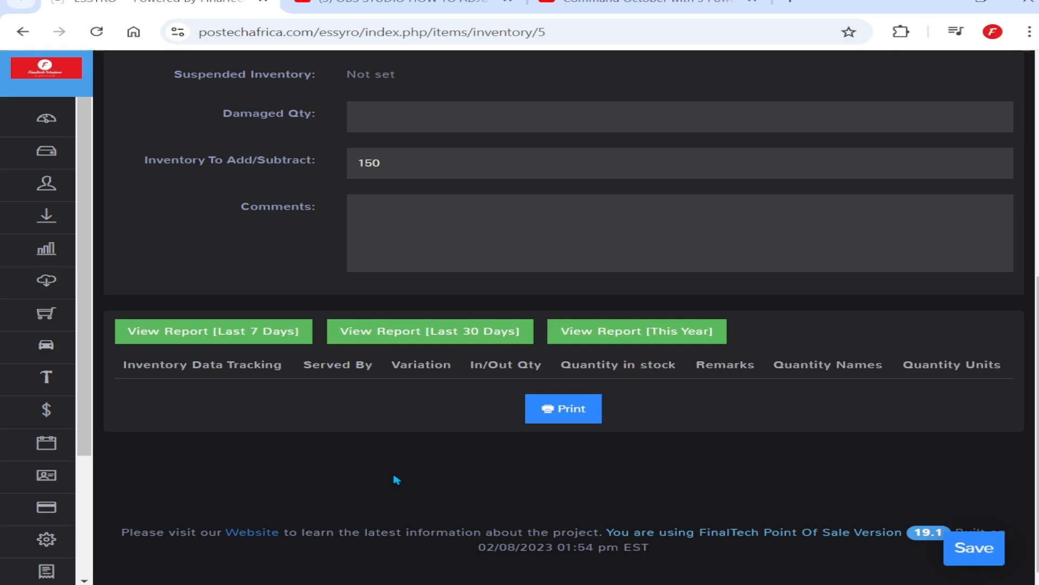
scroll(397, 480, up, 7)
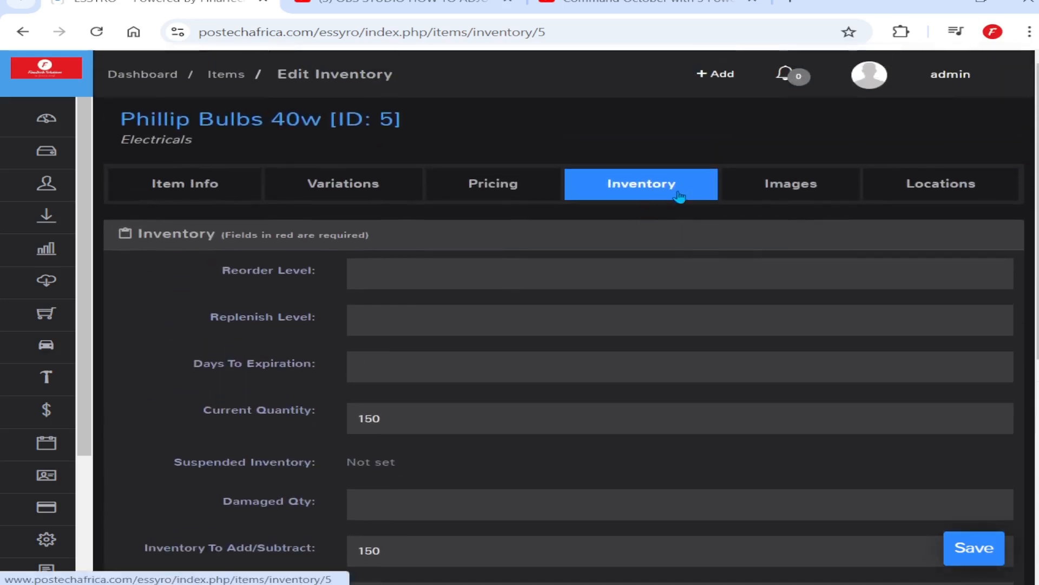
Go to the item's images and choose "phillips bulb 40watts" from the images folder in POS TUTORIALS for upload.
click(814, 191)
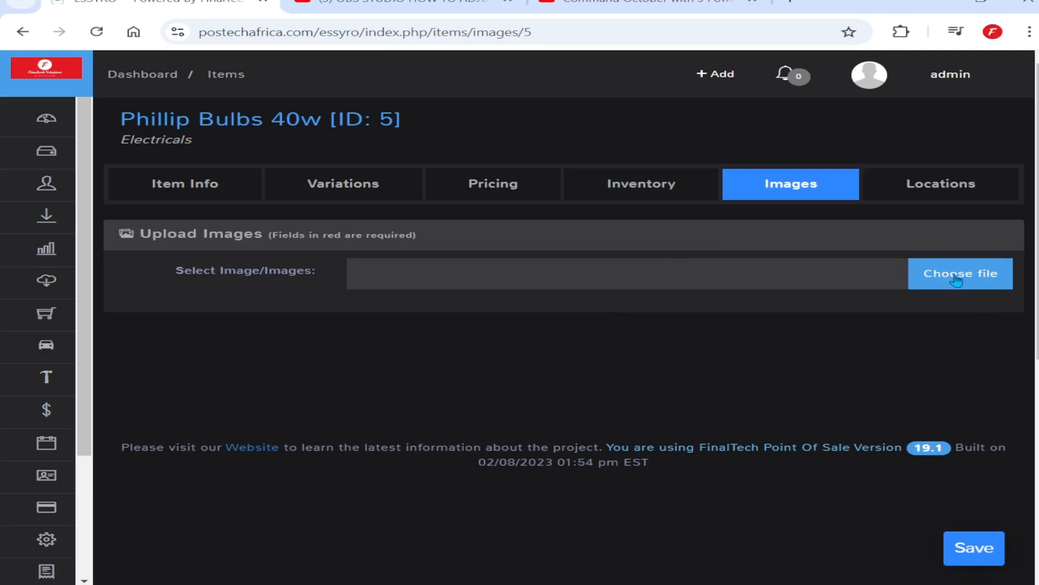
click(957, 279)
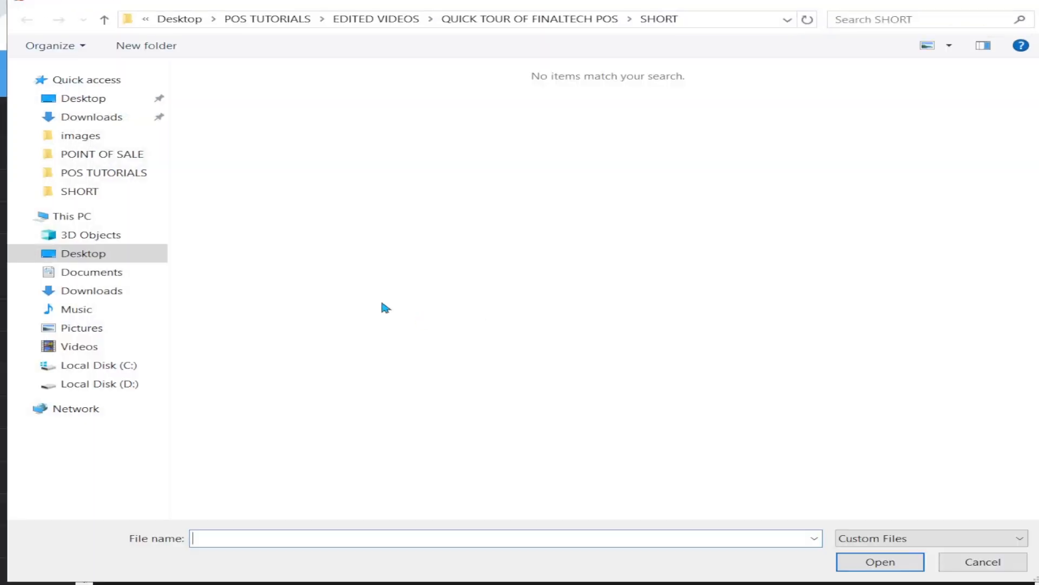
click(100, 174)
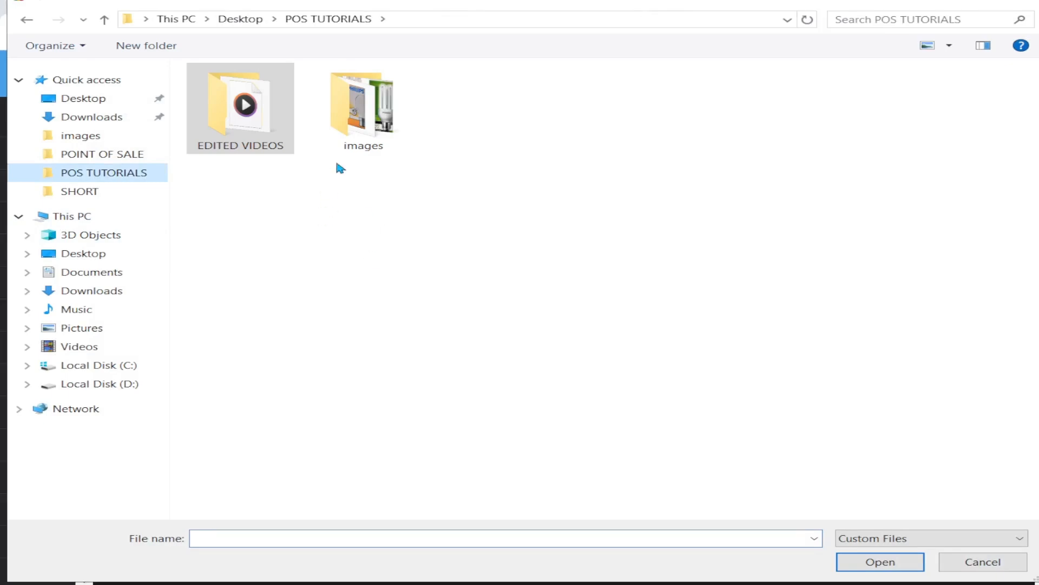
double_click(362, 106)
click(238, 103)
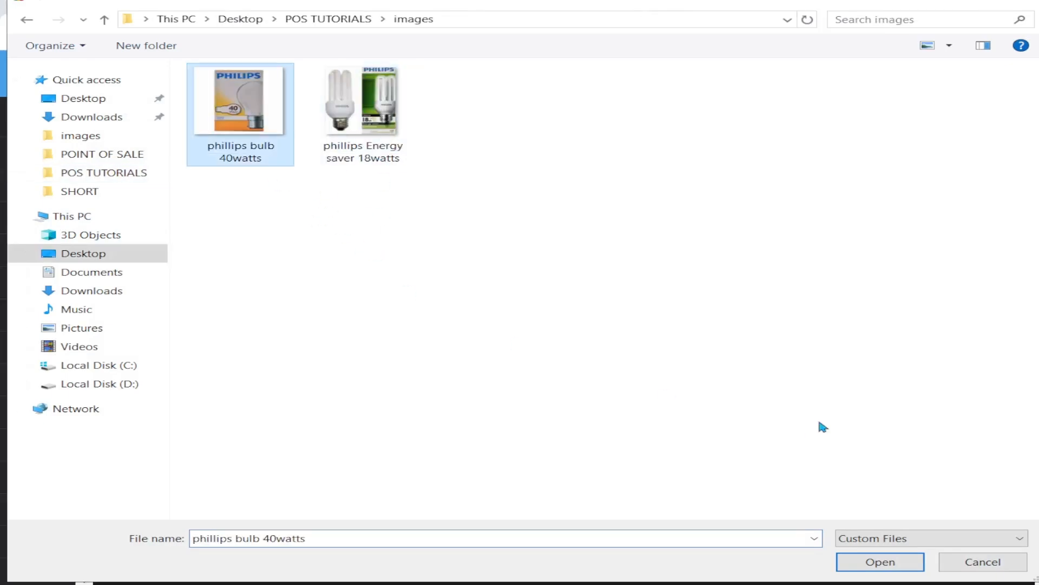
click(878, 562)
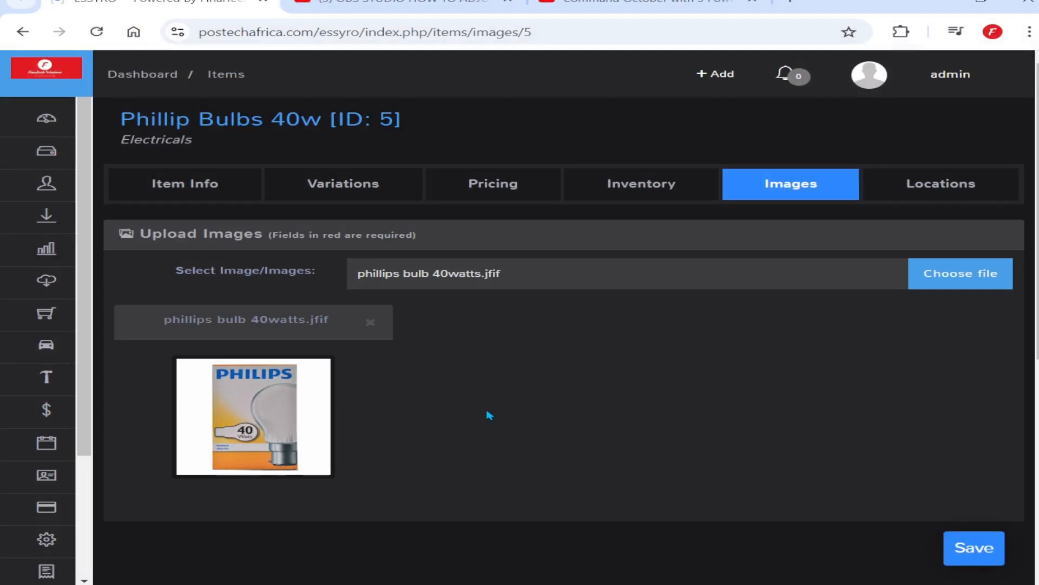
Go to the item's location settings, review the options for the ESSYRO location and save them.
click(946, 186)
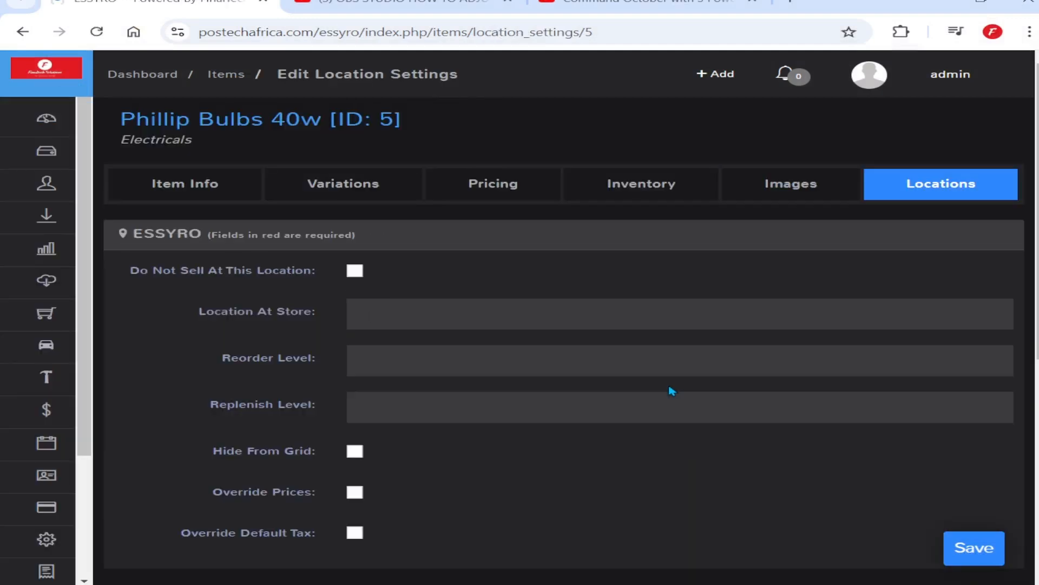
scroll(682, 423, down, 2)
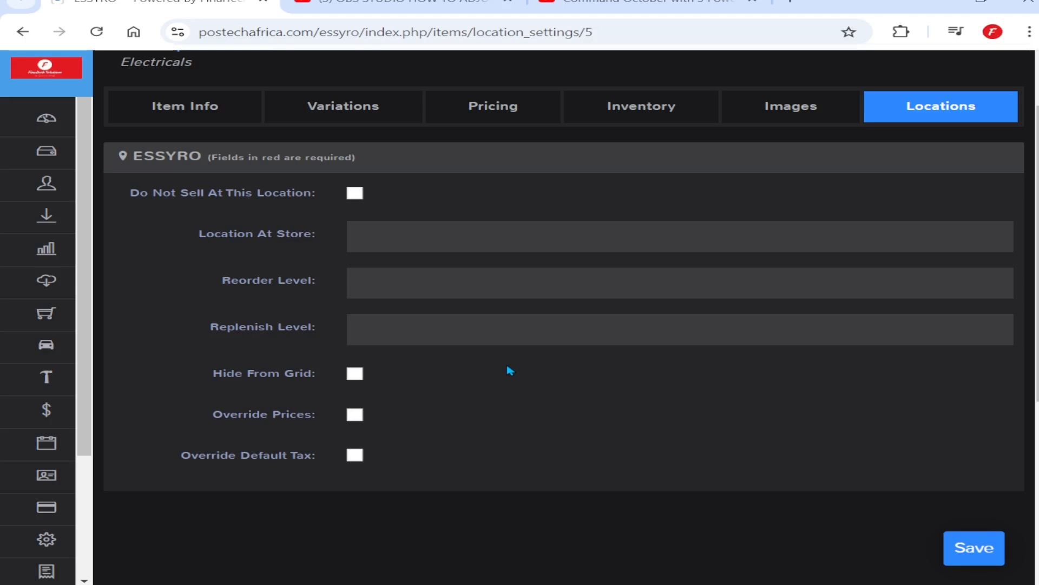
click(973, 554)
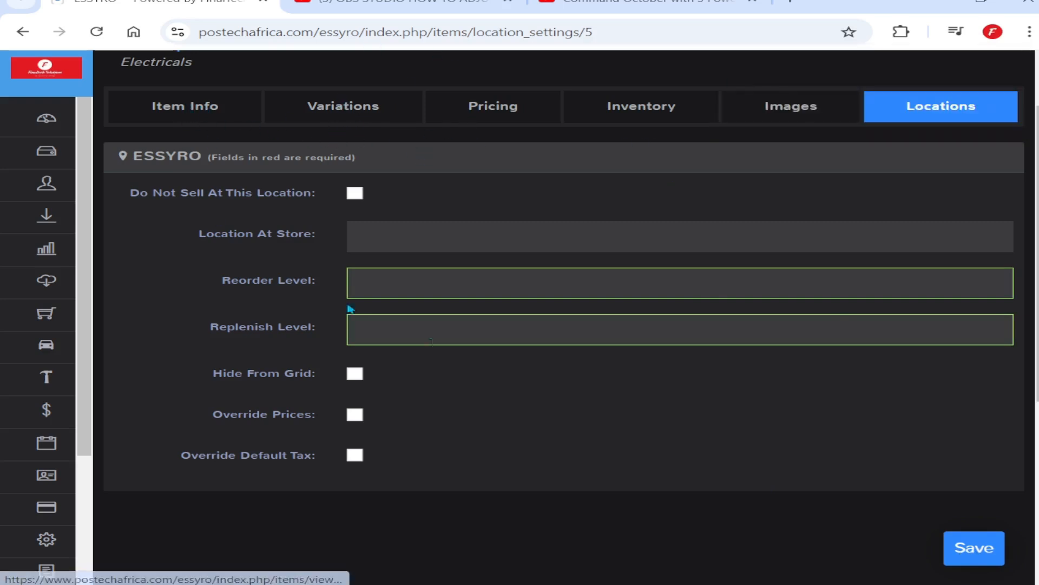
Return to the inventory items list and check the Phillip Bulbs 40w entry with its prices, quantity and image.
scroll(538, 343, up, 2)
mouse_move(65, 164)
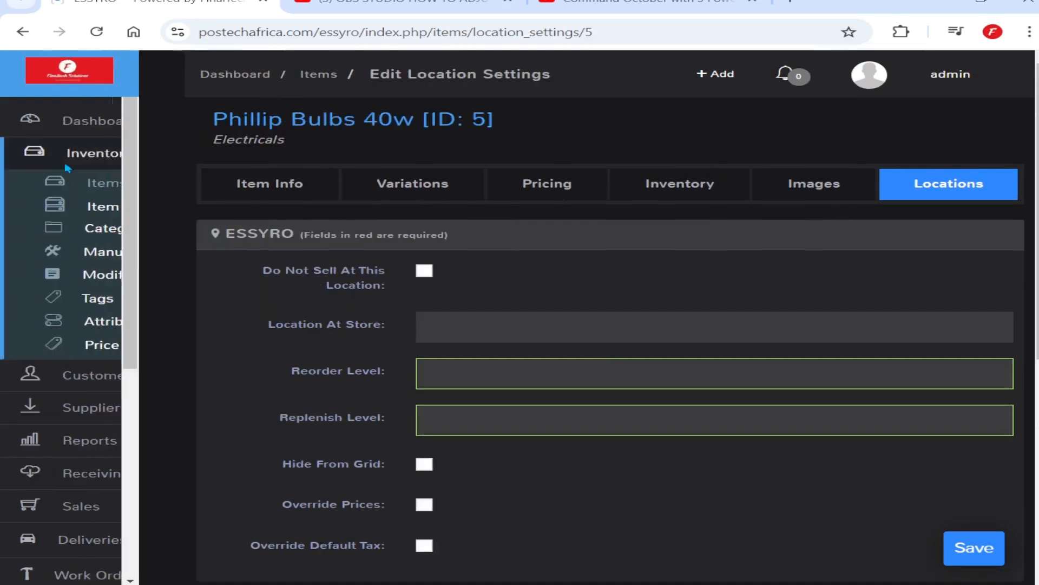
click(108, 185)
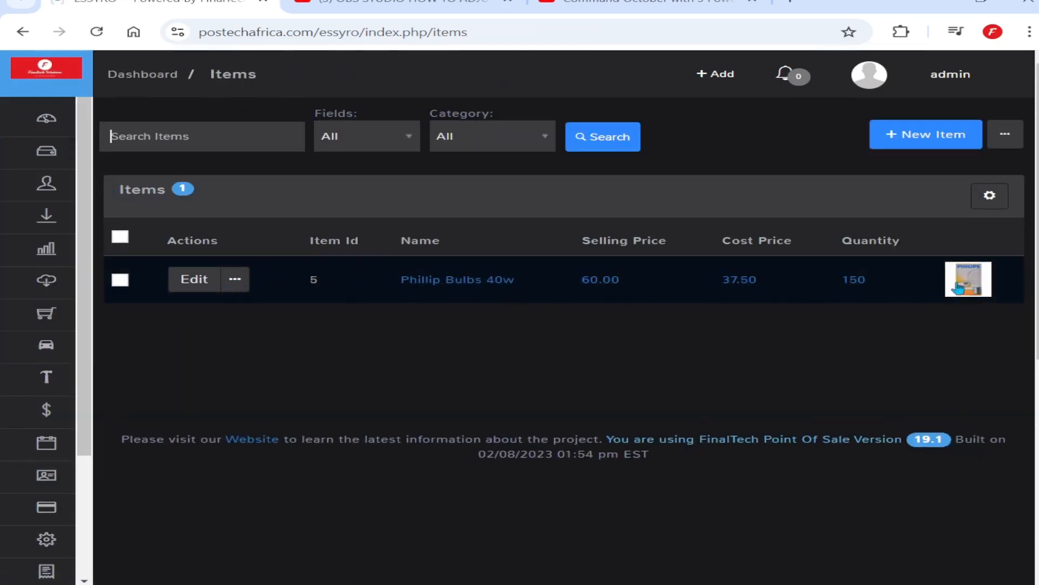
mouse_move(969, 286)
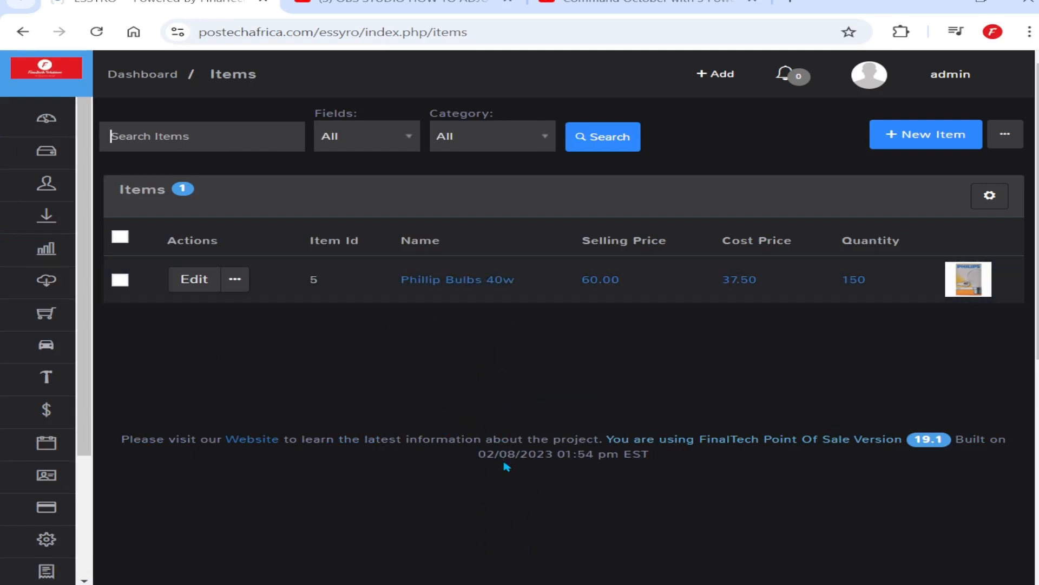
Reopen Phillip Bulbs 40w in the full item editor and review its quantity units, pricing and inventory.
click(200, 288)
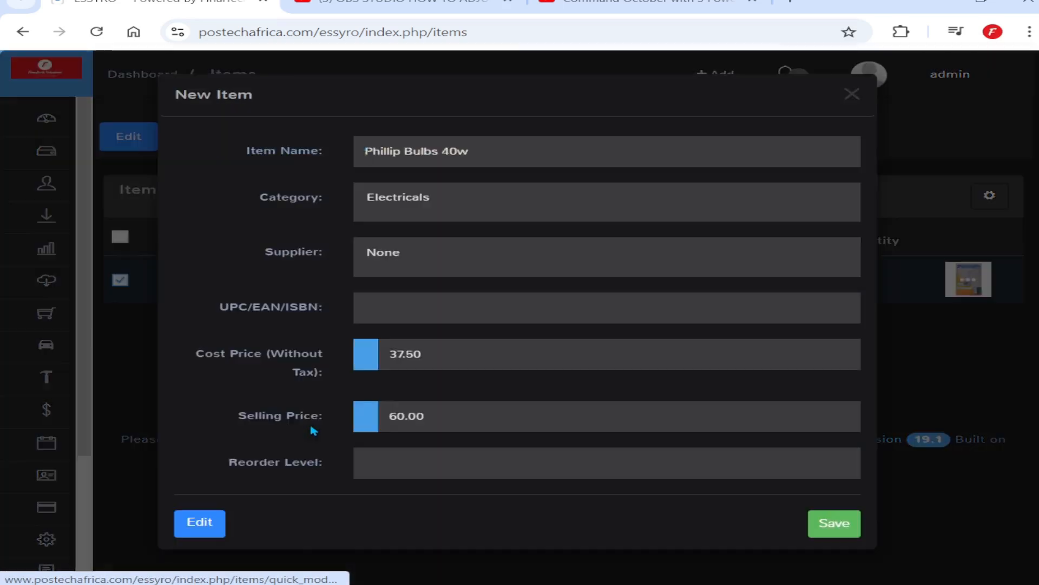
click(200, 523)
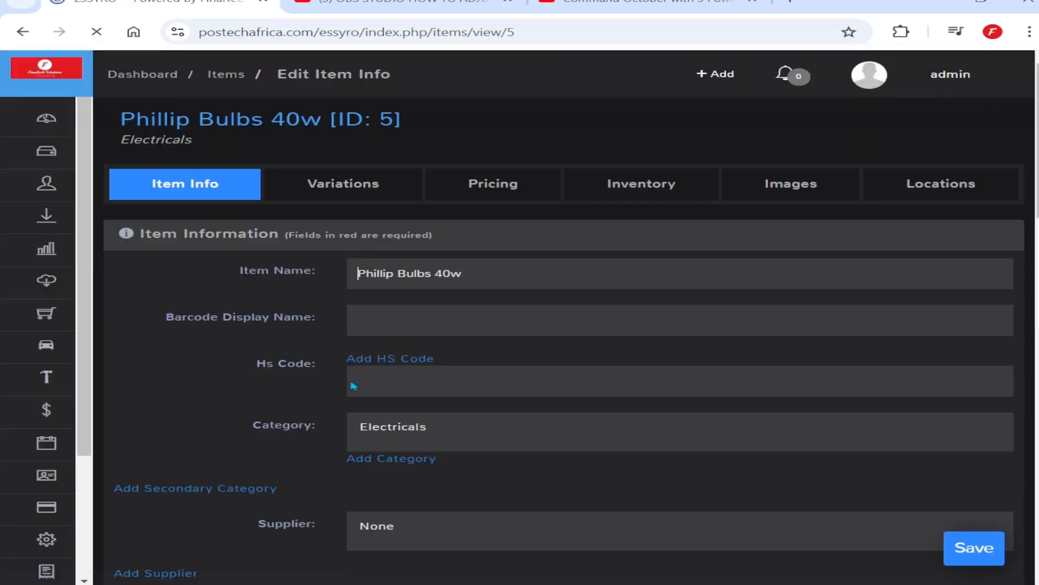
click(359, 195)
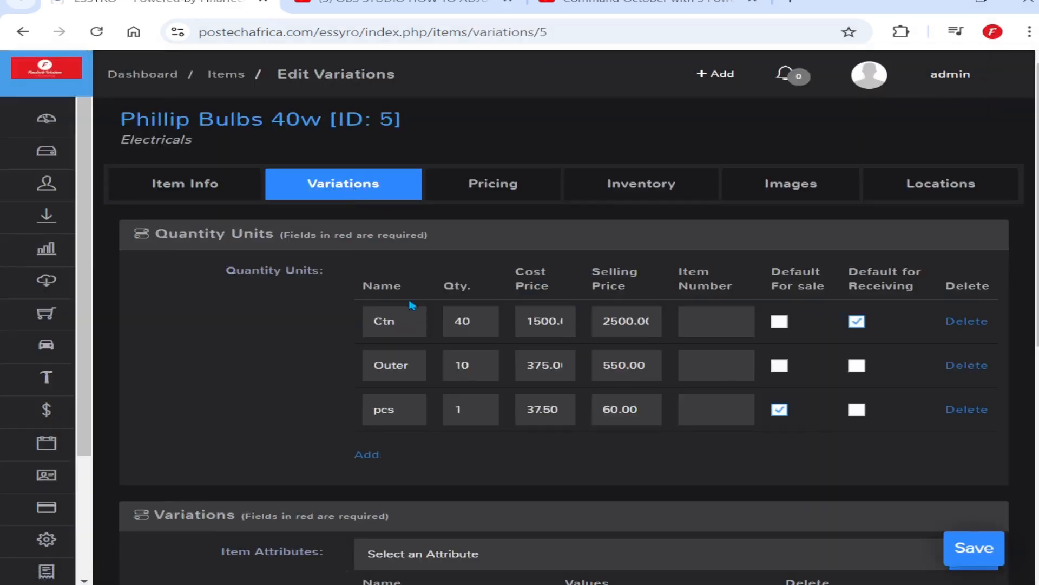
click(509, 187)
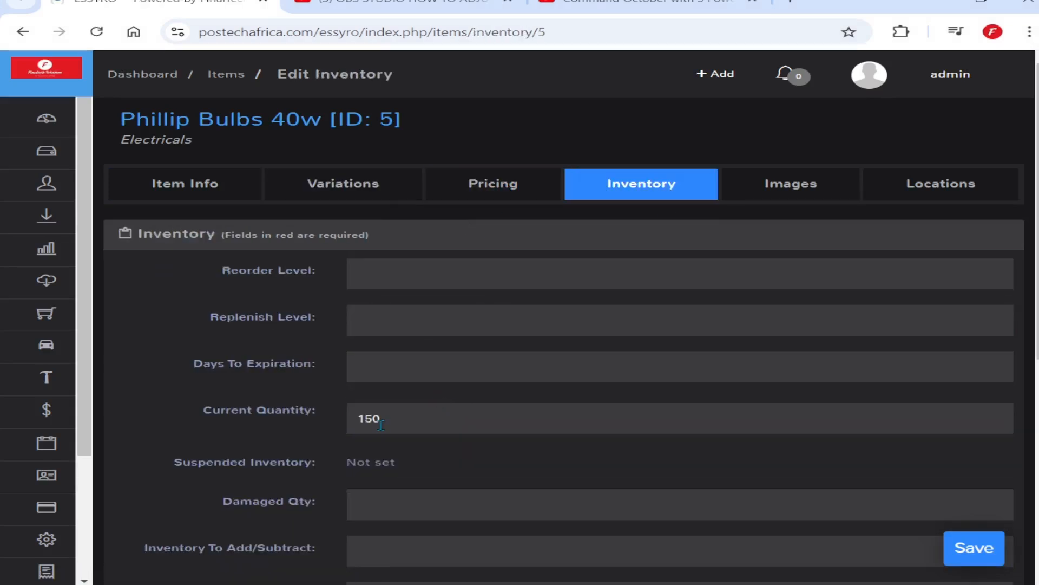
Save the item's inventory settings and return to the items list.
drag(421, 423, 318, 426)
click(961, 552)
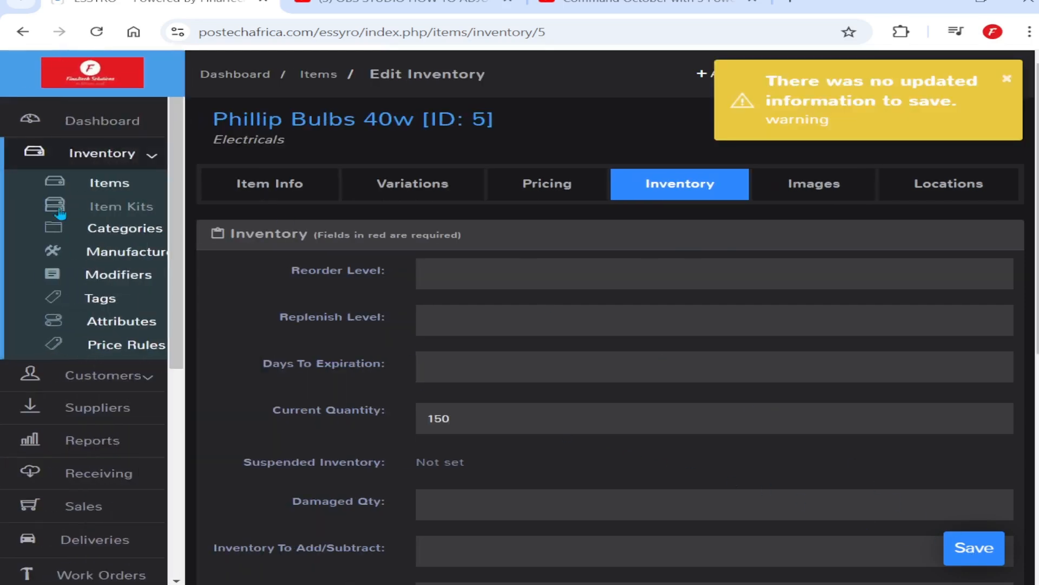
click(106, 187)
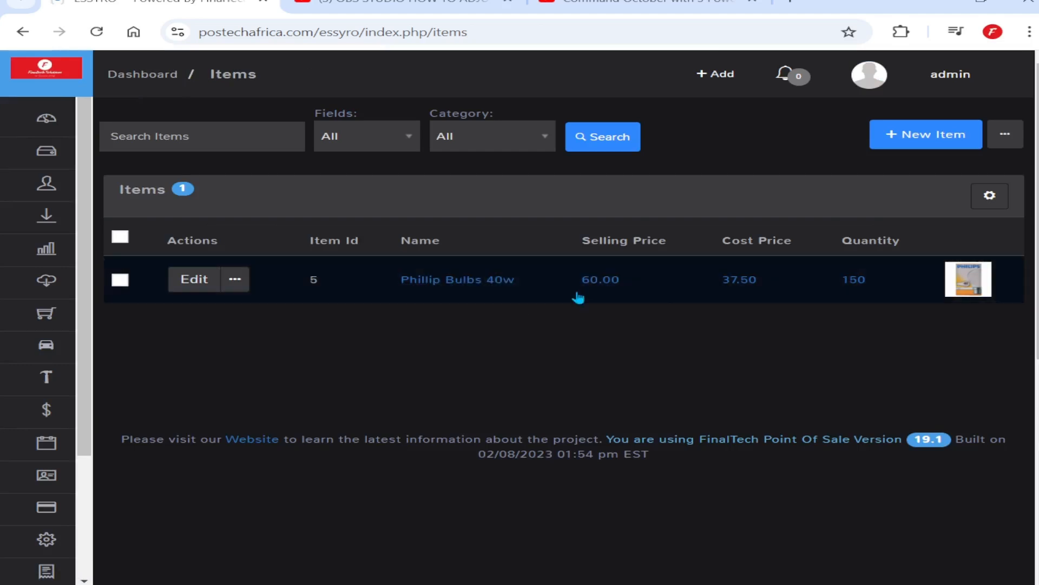